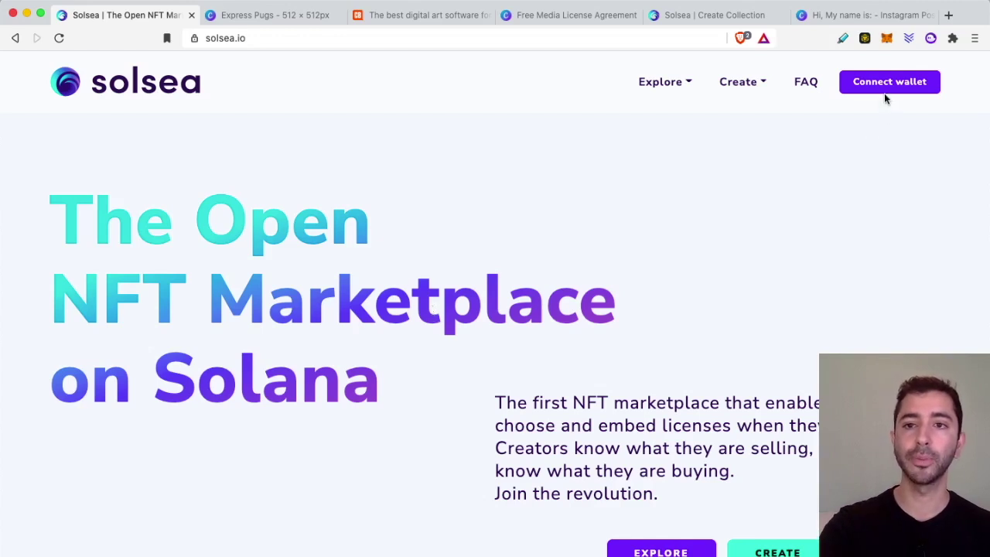
- Connect the Phantom wallet to Solsea from the Connect wallet dialog
left_click(887, 83)
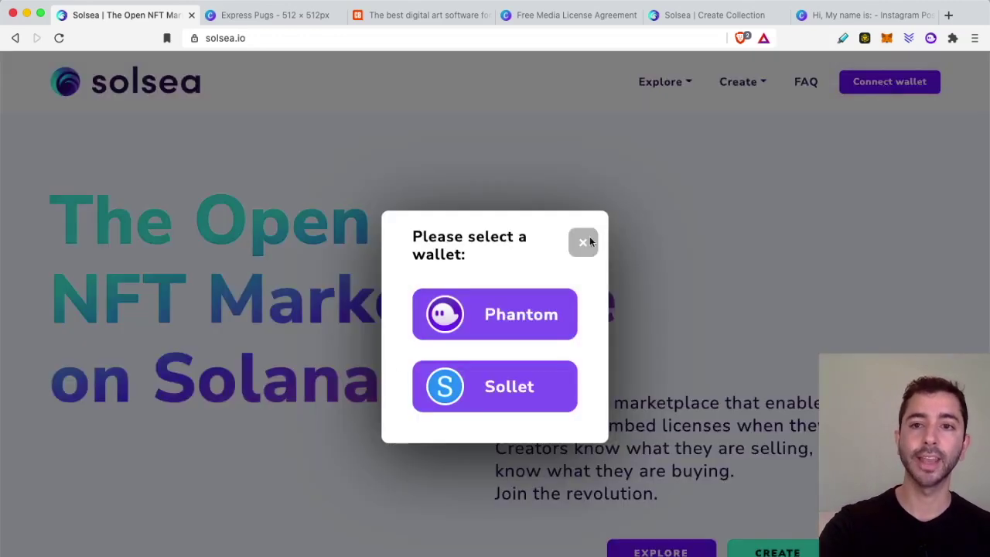
left_click(469, 331)
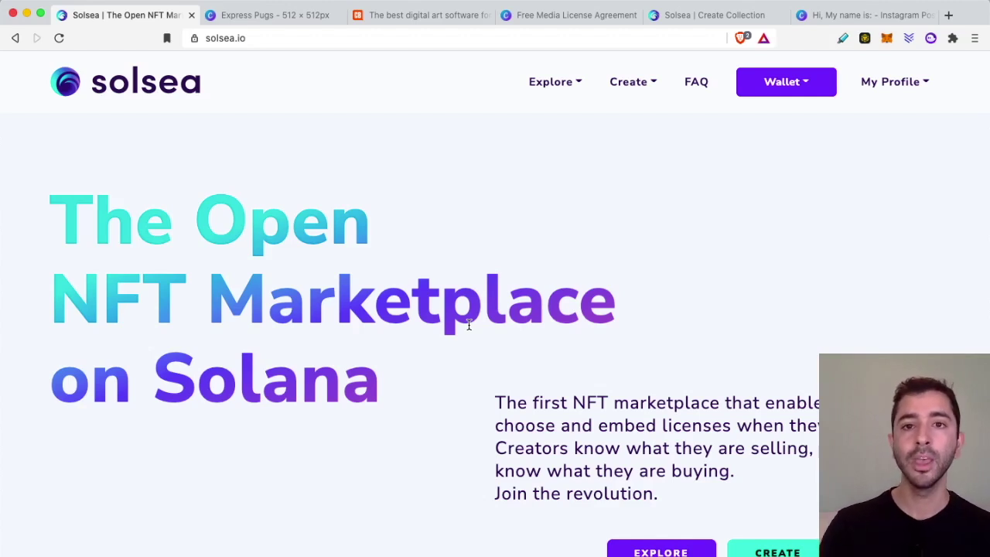
- Go to Create > Collection and scroll through the empty header, icon and title fields
left_click(648, 91)
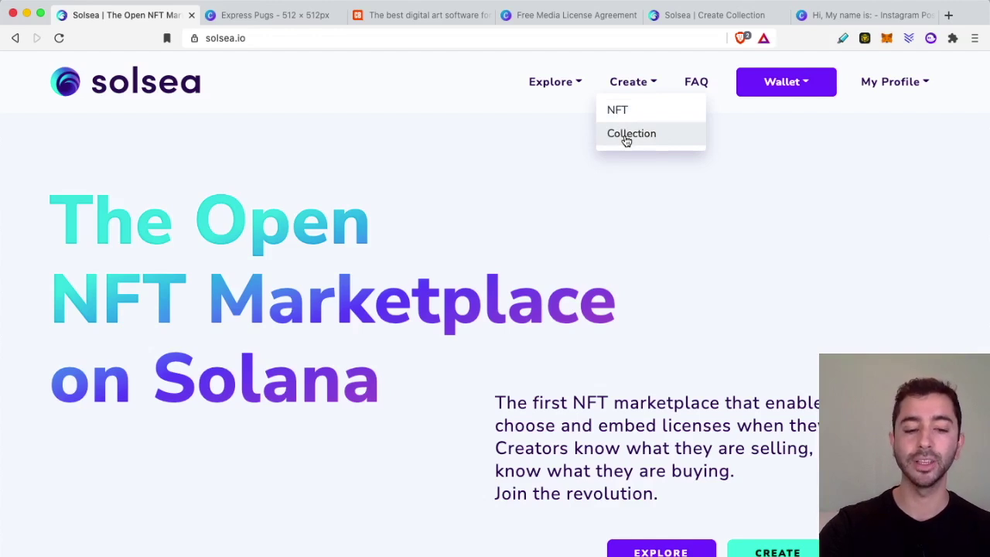
left_click(626, 139)
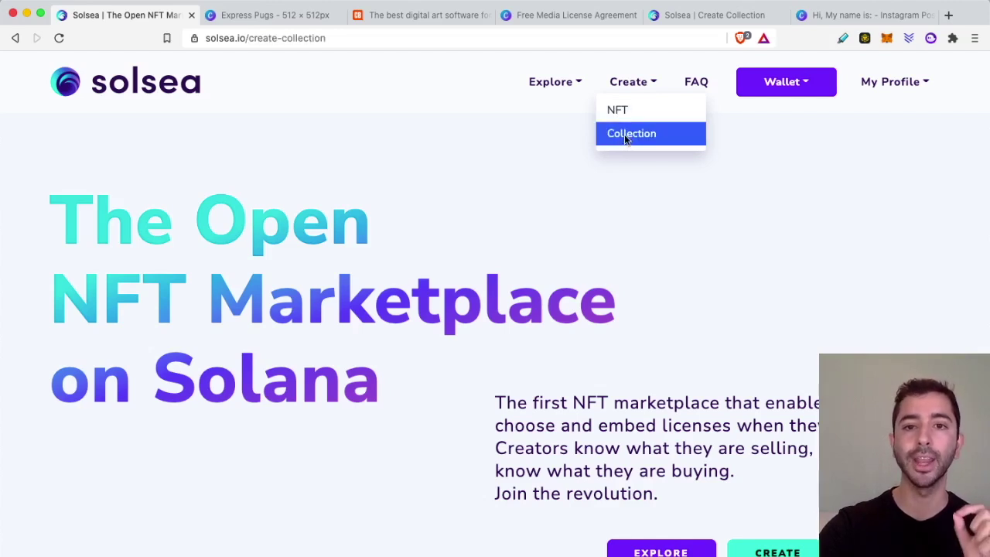
scroll(431, 232, "down", 2)
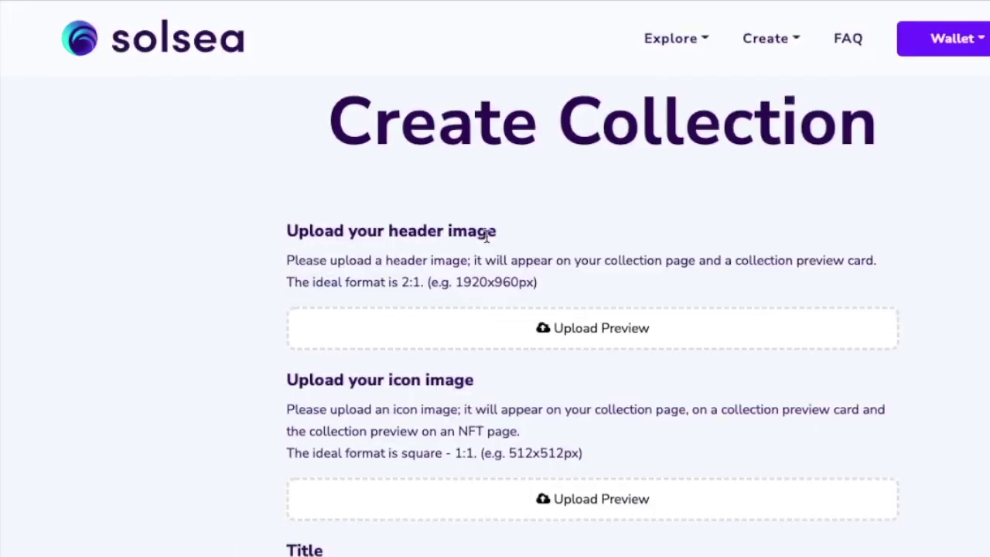
scroll(487, 235, "down", 1)
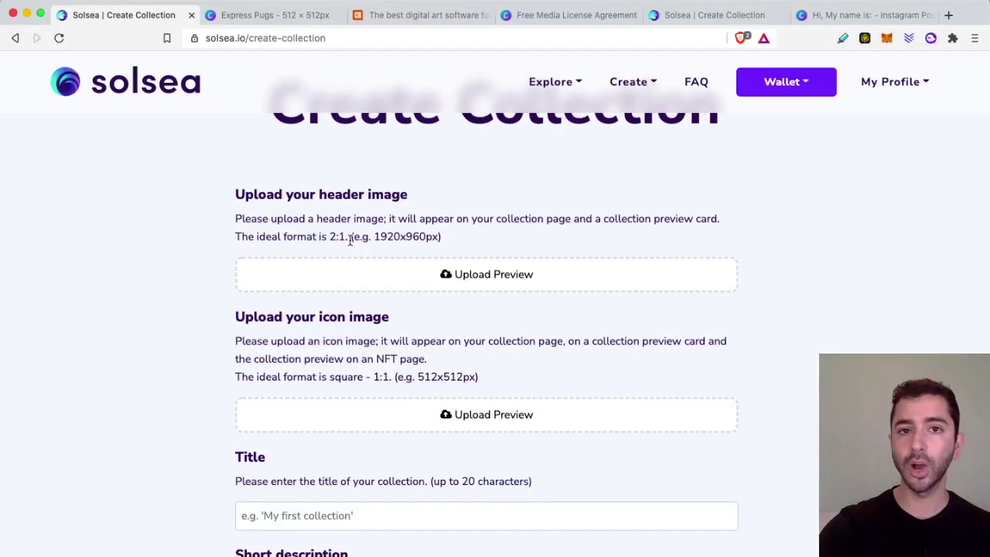
scroll(350, 241, "up", 1)
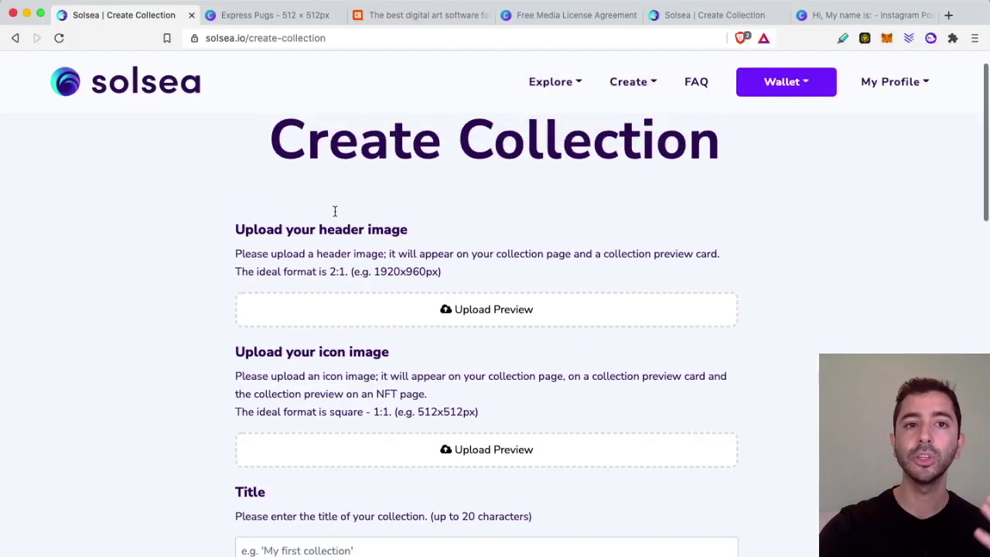
- Switch to the browser tab with the 512 × 512 Express Pugs Canva design
left_click(243, 16)
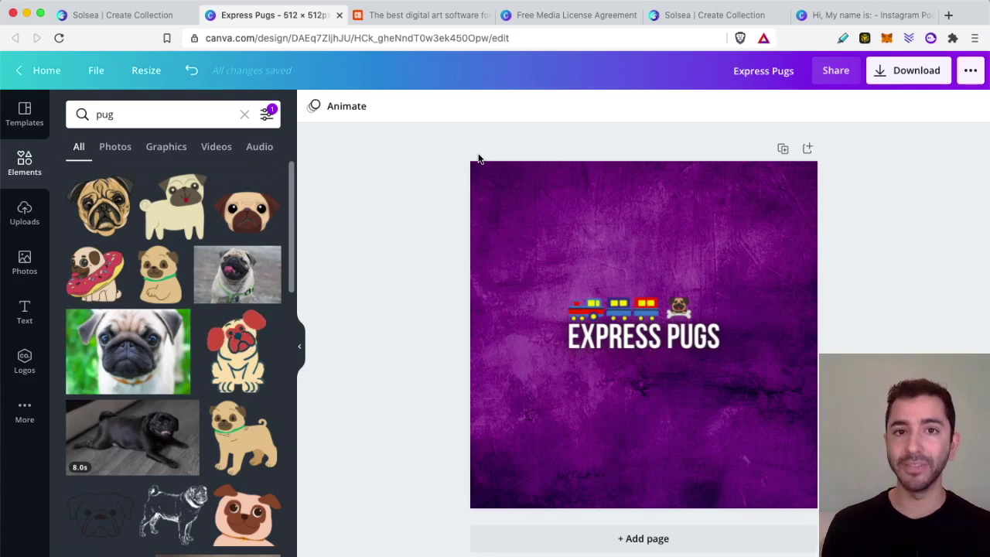
- Read through the Creative Bloq digital art software article, then view Canva's Free Media License Agreement
left_click(426, 16)
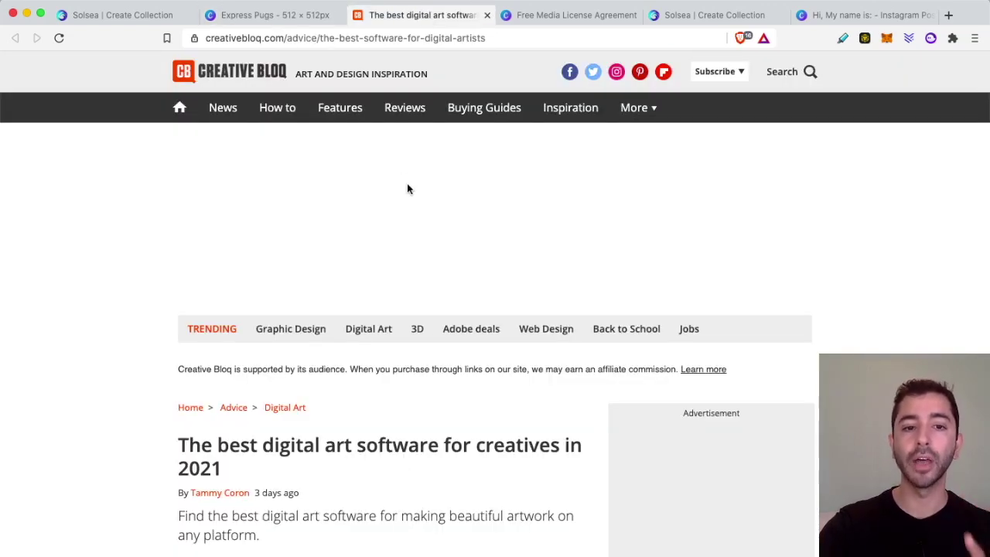
scroll(407, 186, "down", 1)
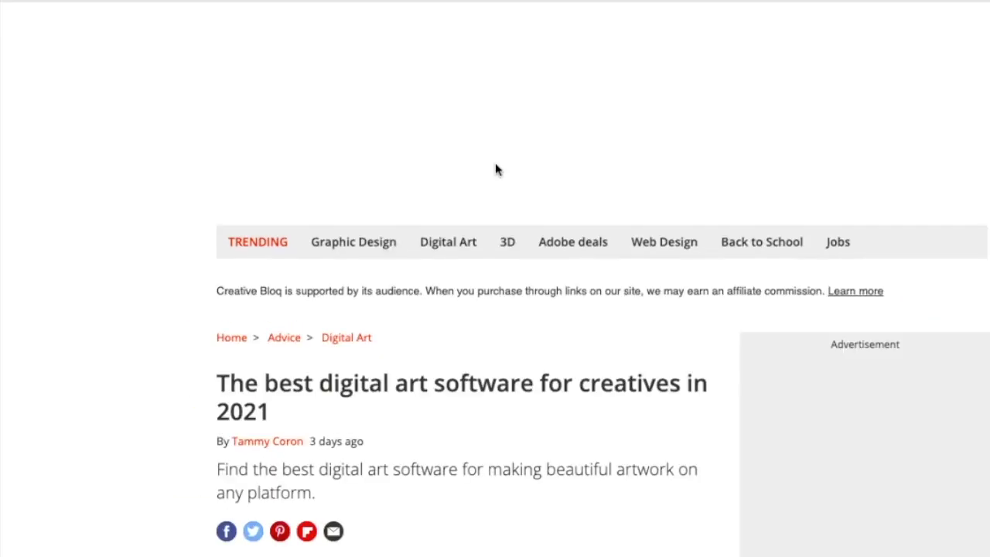
scroll(496, 170, "down", 5)
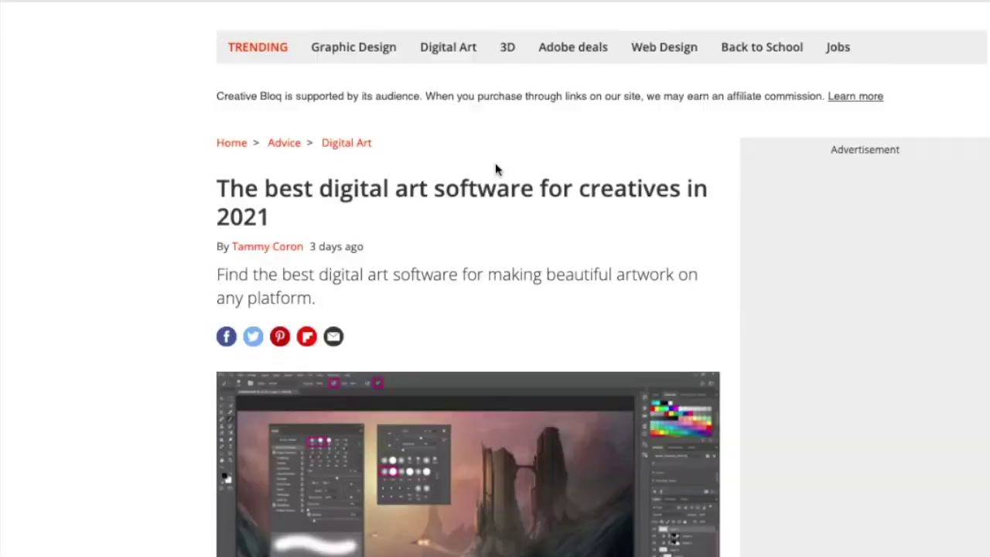
scroll(496, 169, "up", 2)
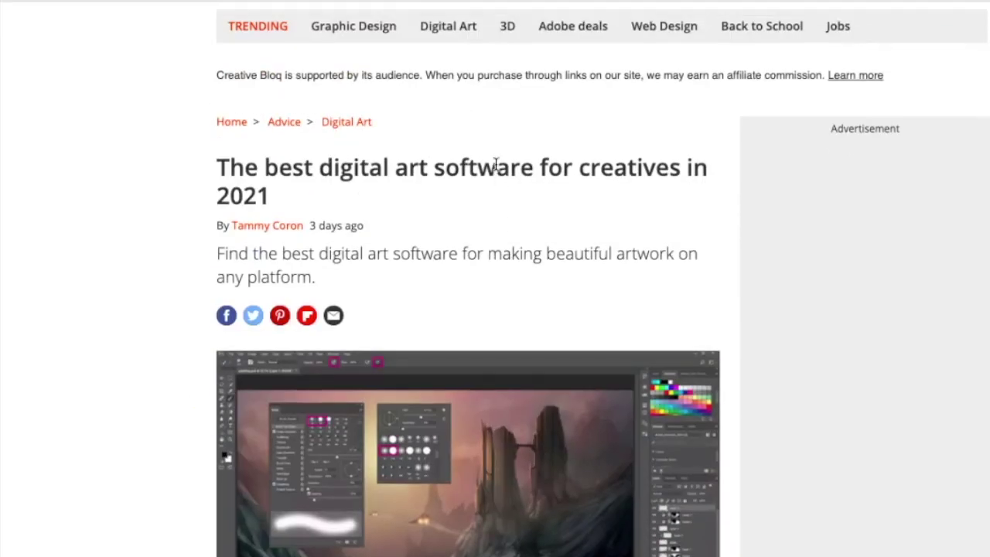
scroll(496, 166, "down", 16)
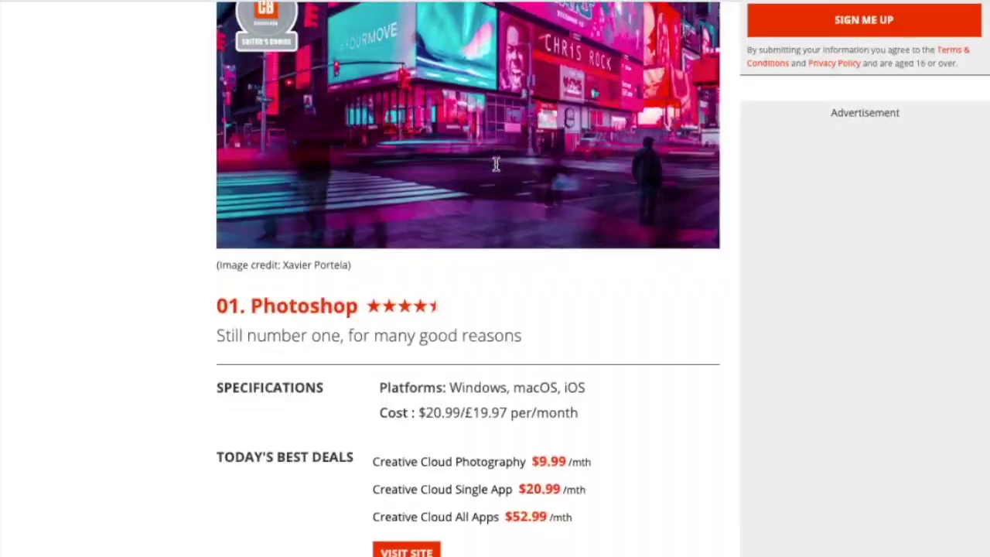
scroll(496, 170, "down", 20)
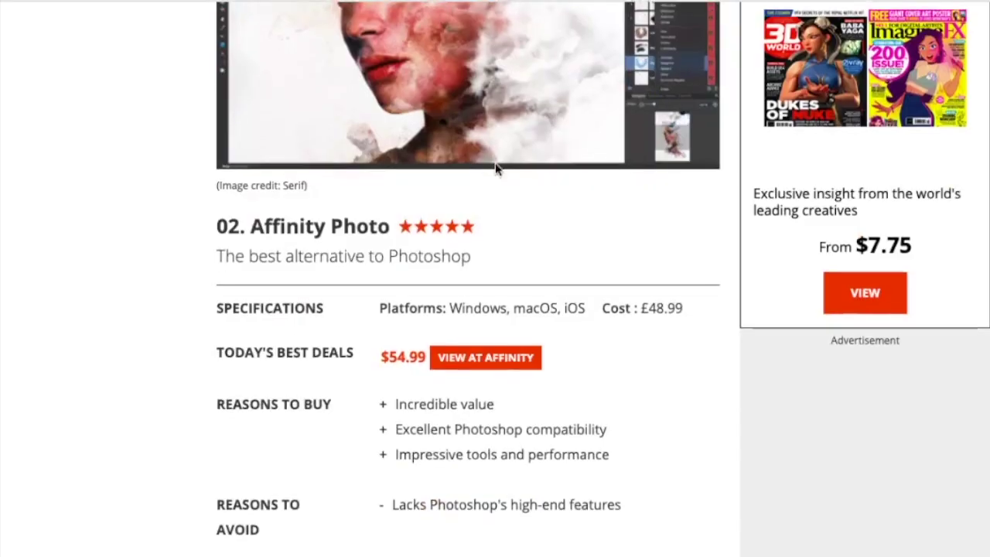
scroll(495, 162, "down", 16)
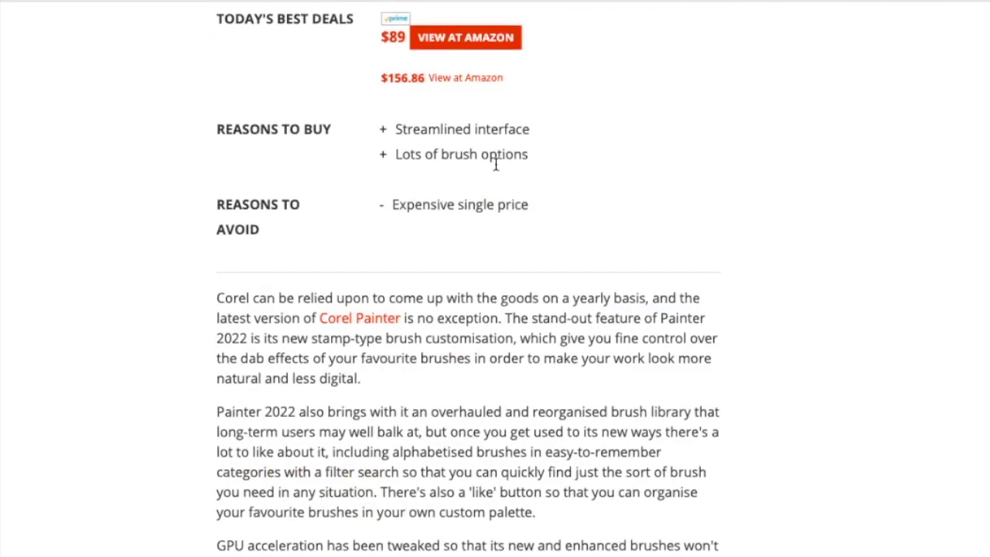
scroll(497, 167, "down", 10)
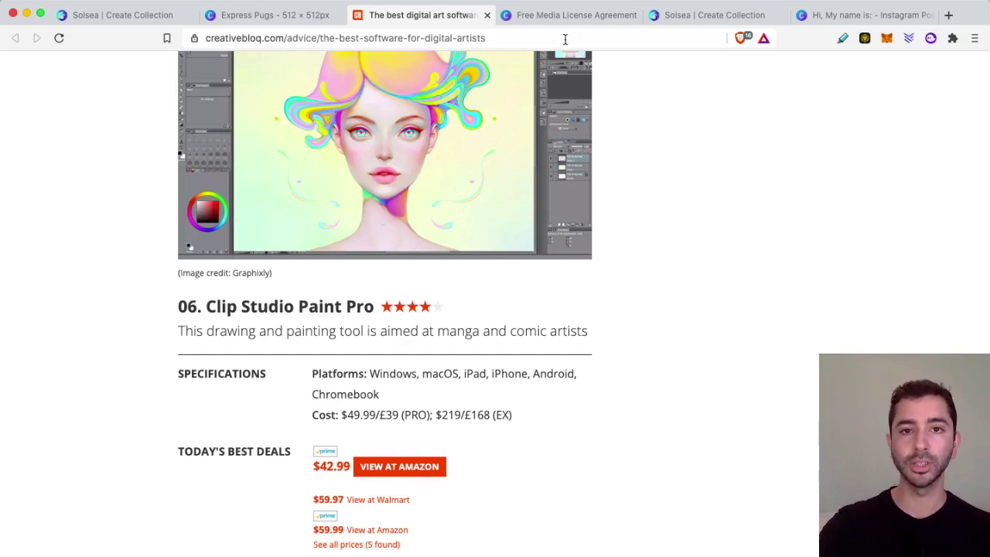
left_click(557, 16)
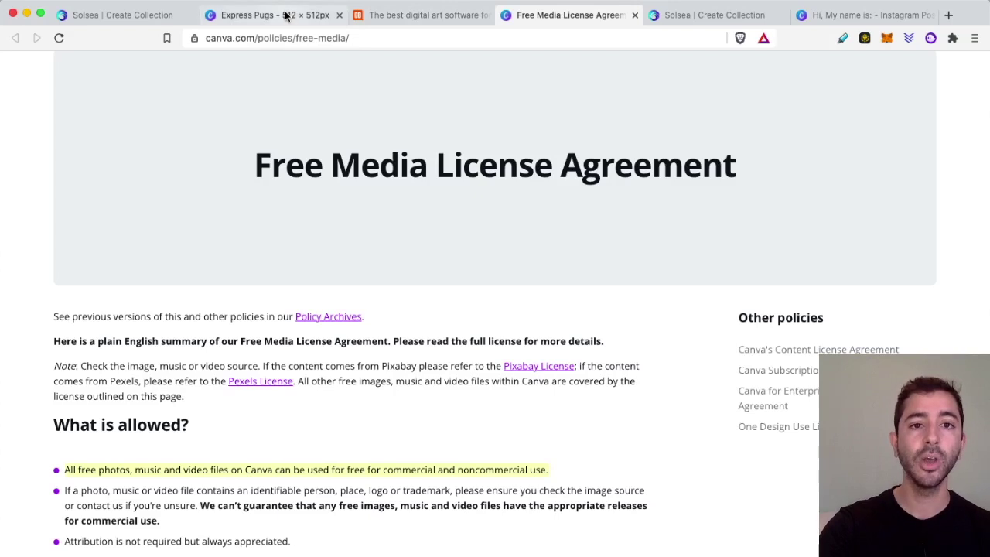
- Revisit the Canva Express Pugs design, then return to Solsea's Create Collection page
left_click(285, 16)
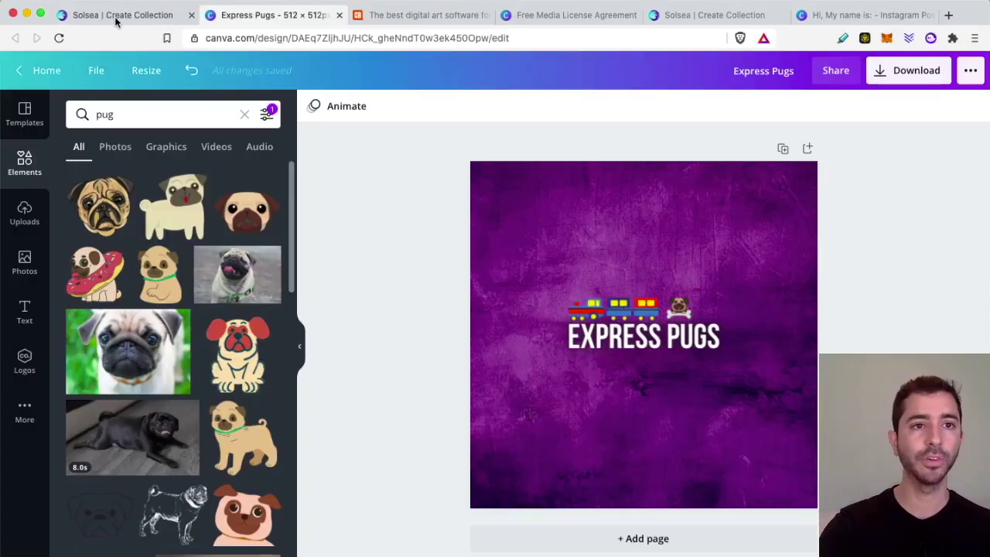
left_click(114, 16)
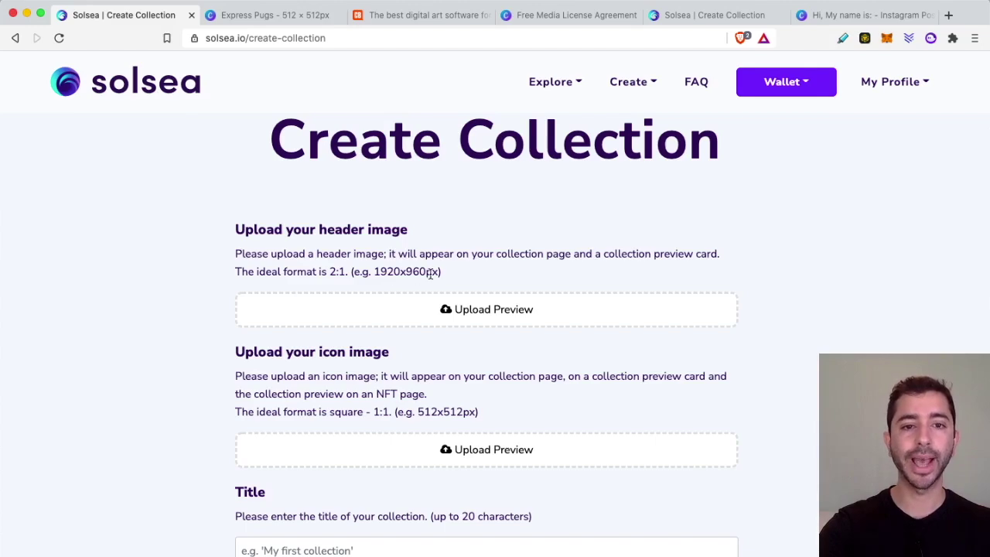
- Resize the Express Pugs design from 1280 × 720 to a custom 1920 × 960 px
left_click(267, 15)
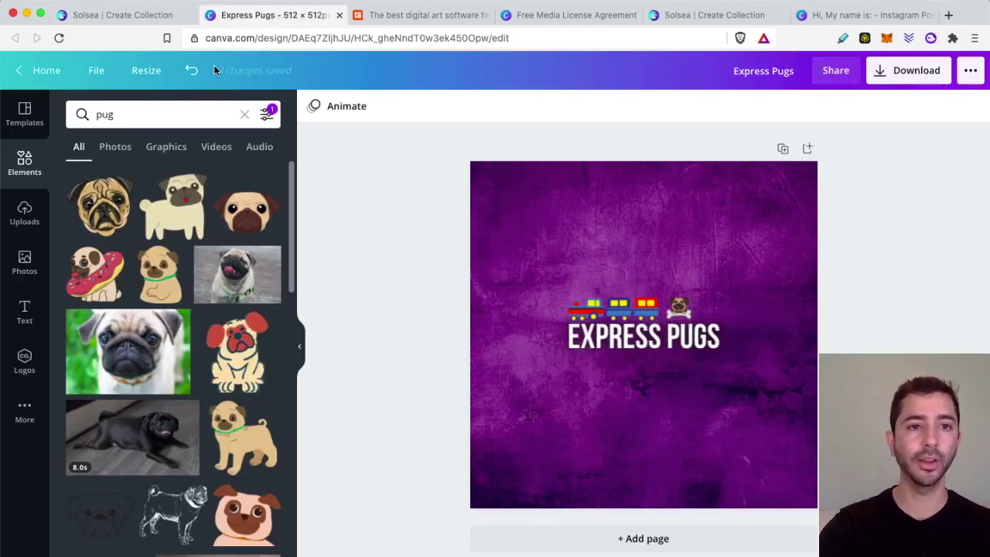
left_click(147, 71)
double_click(168, 168)
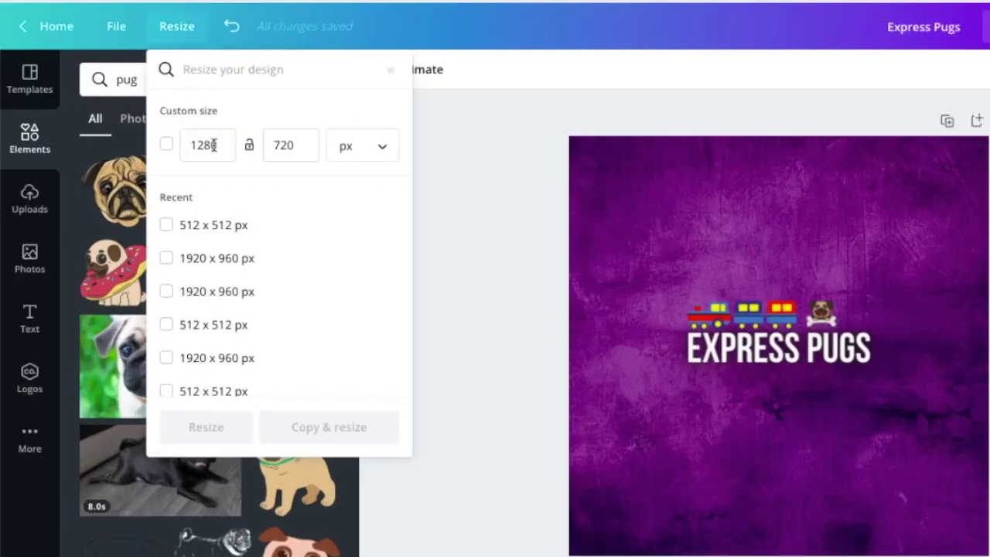
type("1920")
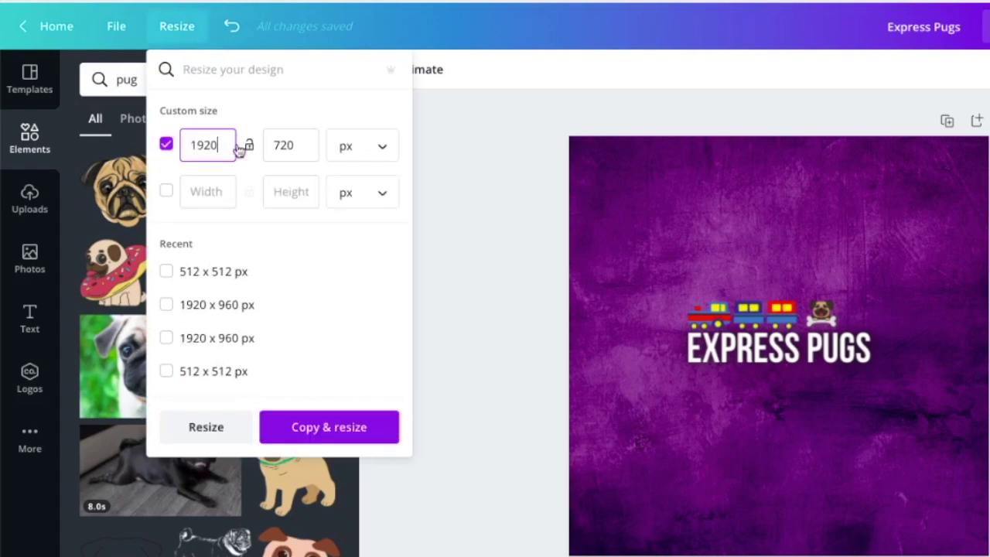
double_click(292, 149)
type("960")
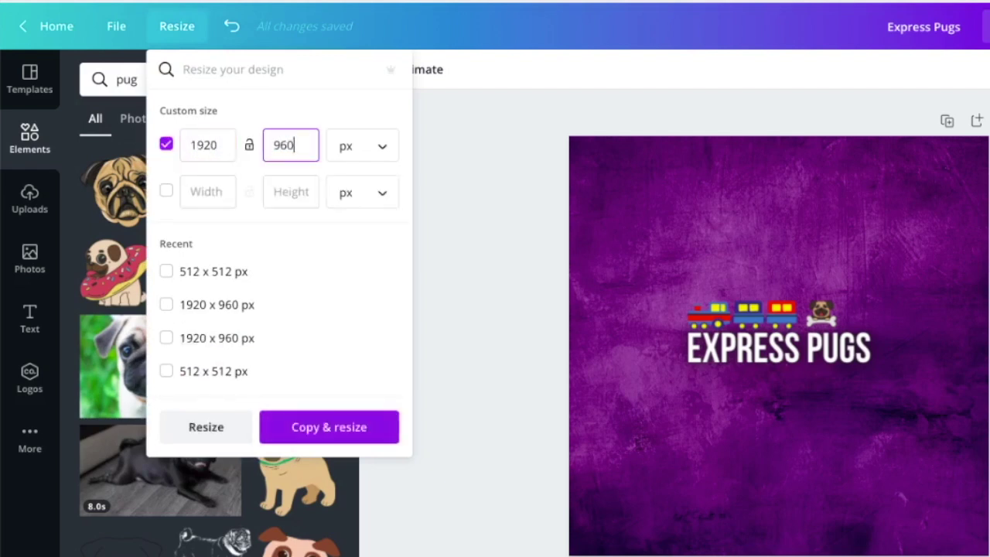
left_click(214, 440)
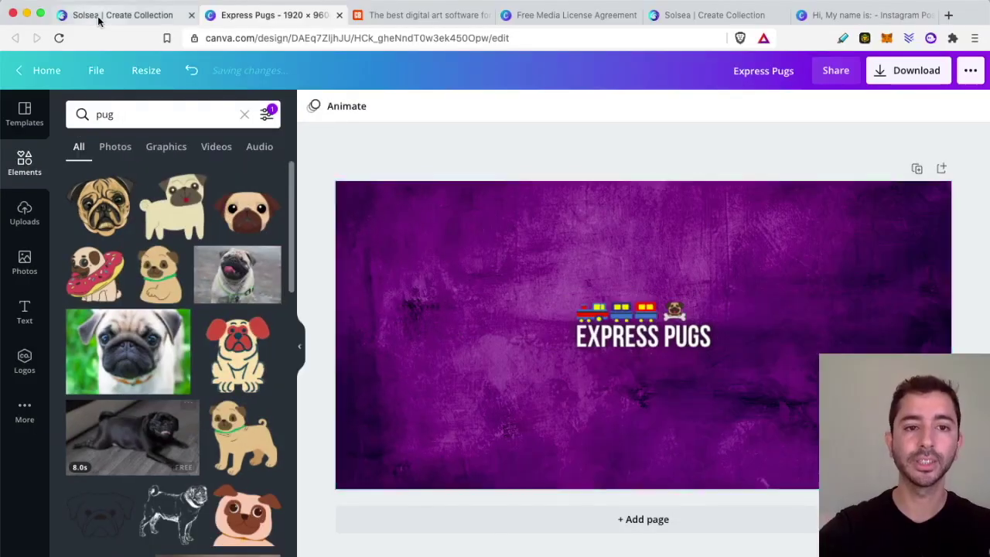
- Switch to the second Solsea tab with the filled Express Pugs form and scroll to its title
left_click(97, 16)
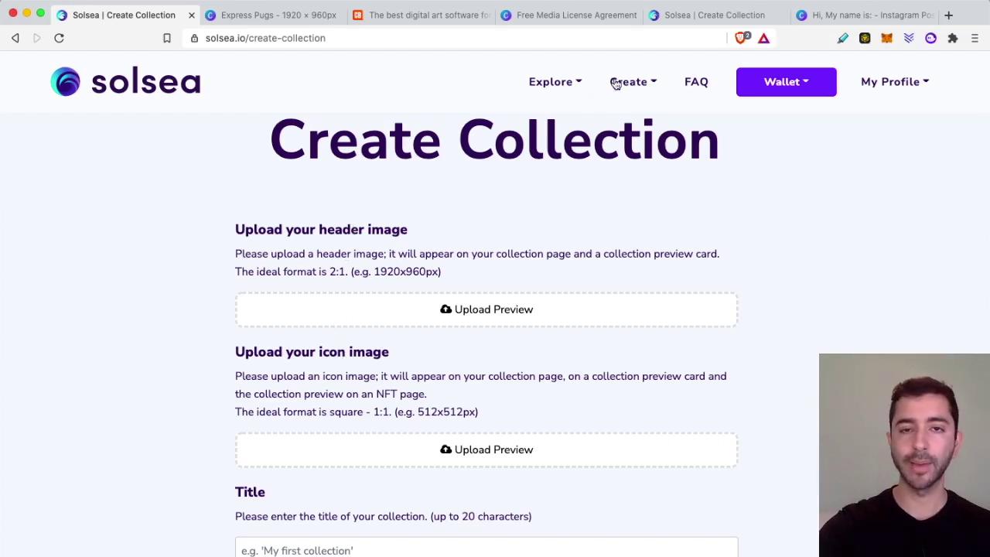
left_click(685, 16)
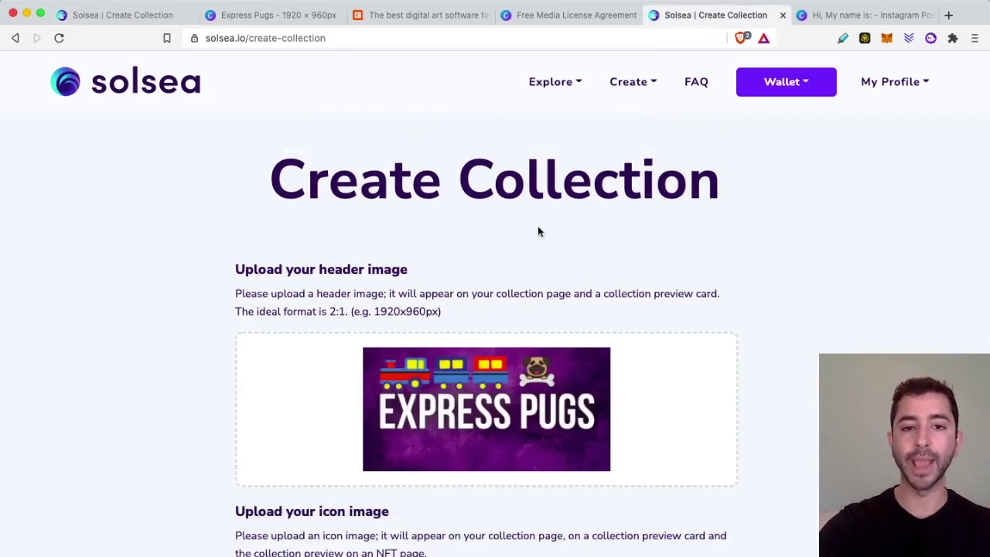
scroll(539, 231, "down", 1)
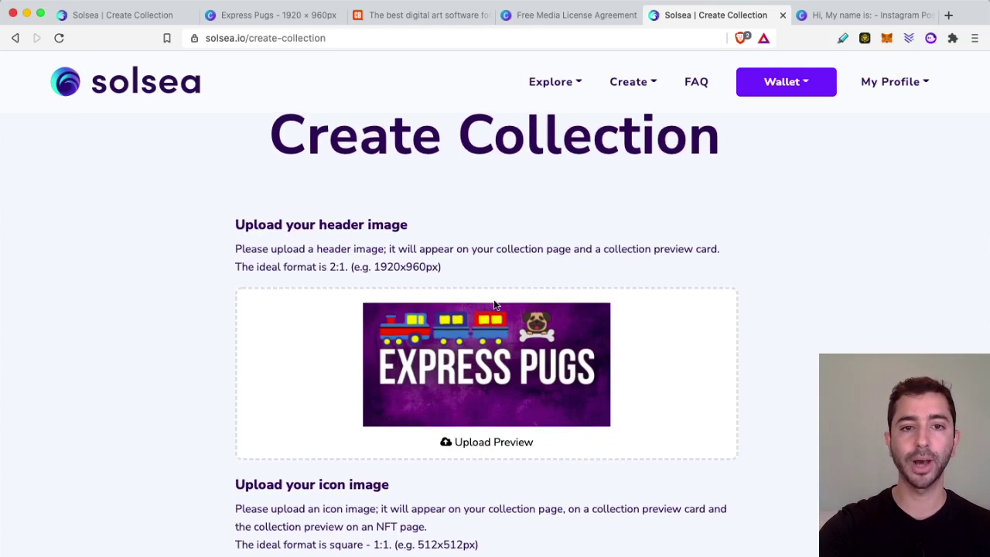
scroll(418, 357, "down", 3)
scroll(419, 356, "down", 3)
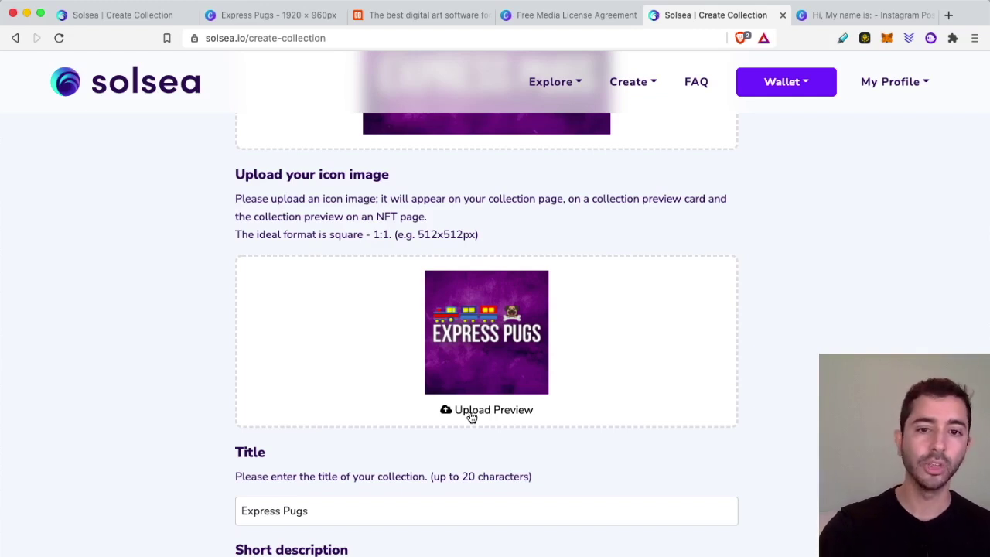
- Keep the current icon image and scroll through the Express Pugs title and description fields
left_click(471, 416)
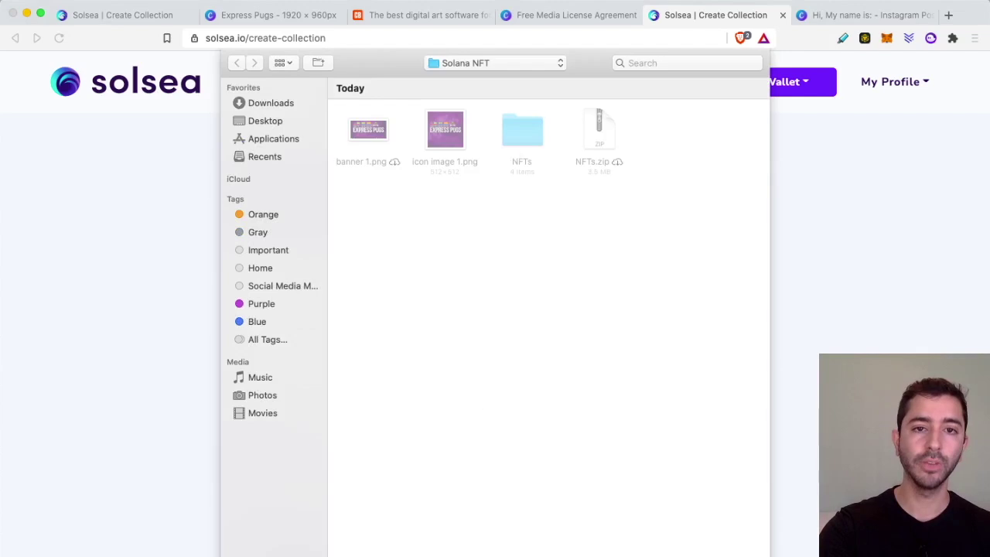
key("Escape")
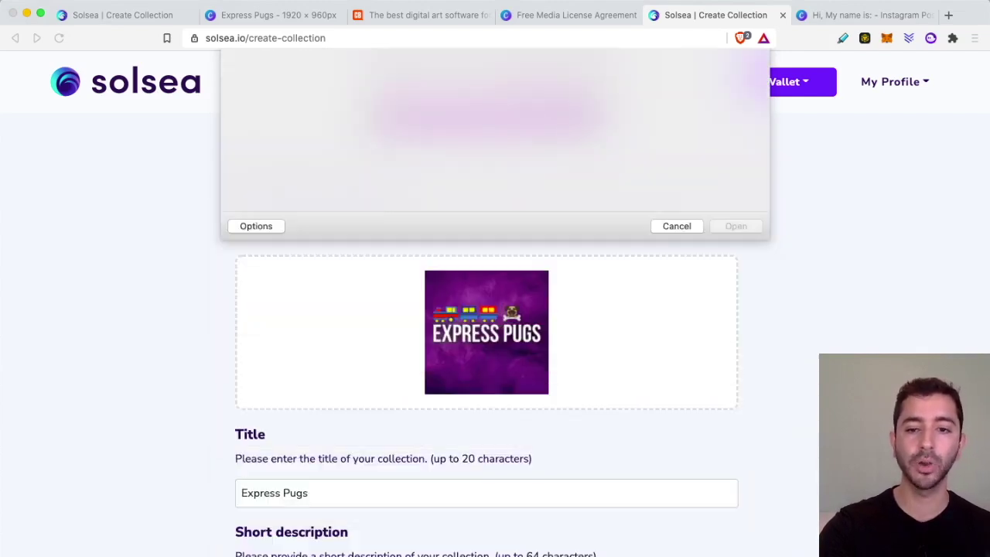
scroll(579, 283, "down", 3)
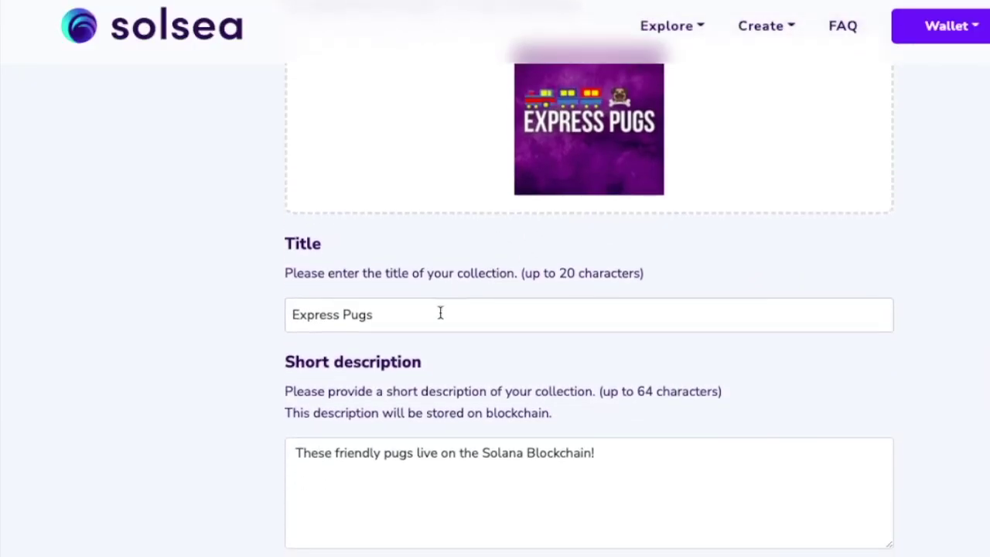
scroll(438, 312, "down", 3)
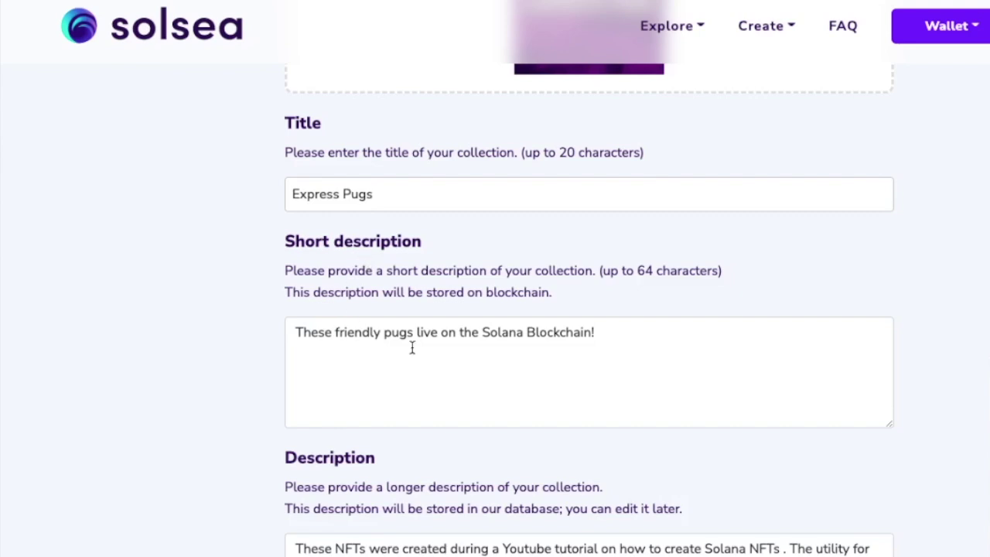
scroll(546, 294, "down", 2)
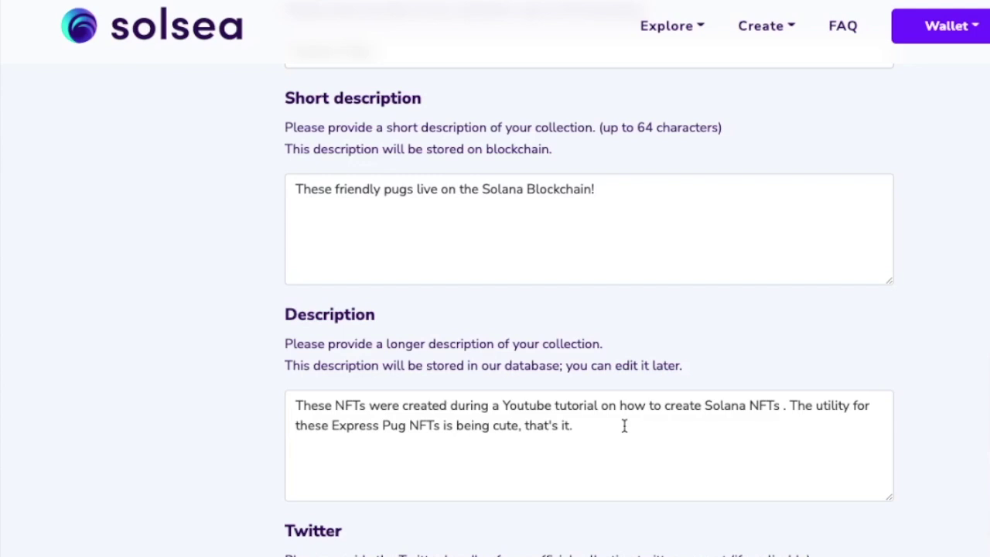
scroll(624, 425, "down", 3)
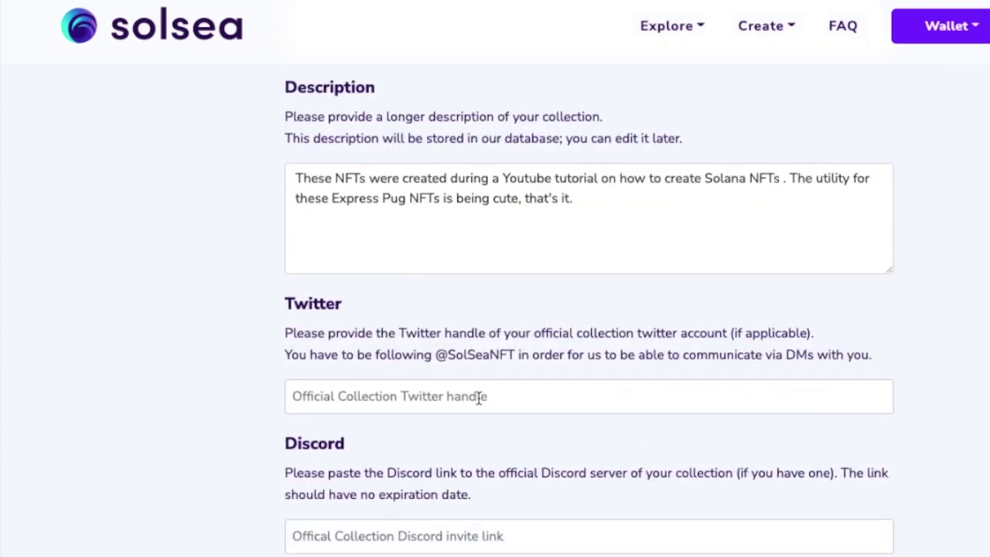
- Scroll past the blank social links to the ExPugs symbol and the Type, Background, Accessories traits
scroll(480, 397, "down", 2)
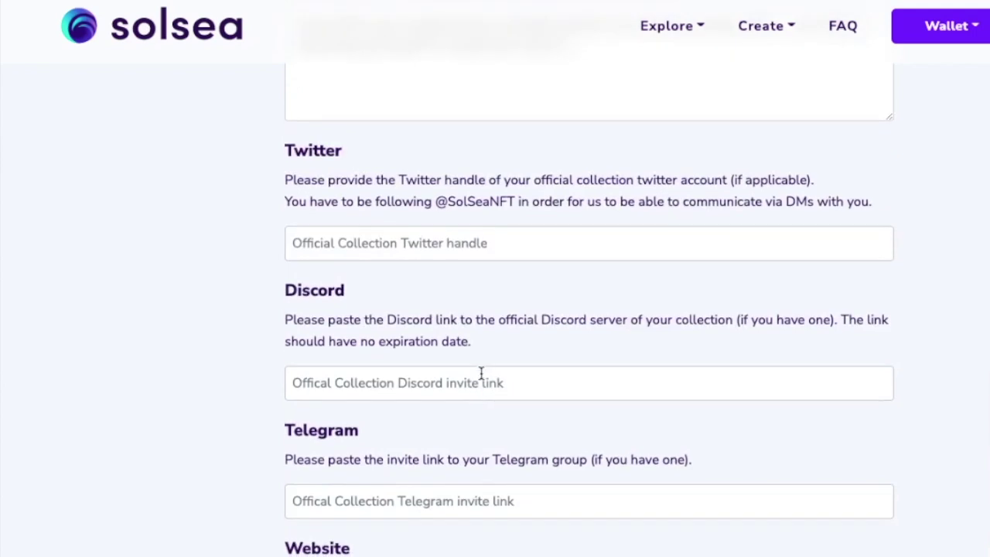
scroll(480, 373, "down", 2)
scroll(471, 385, "down", 1)
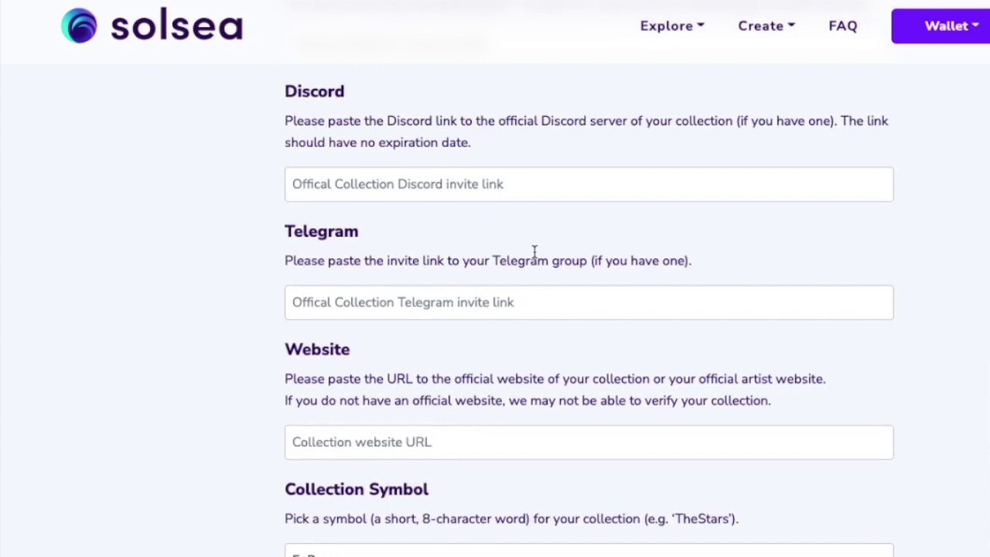
scroll(533, 251, "down", 2)
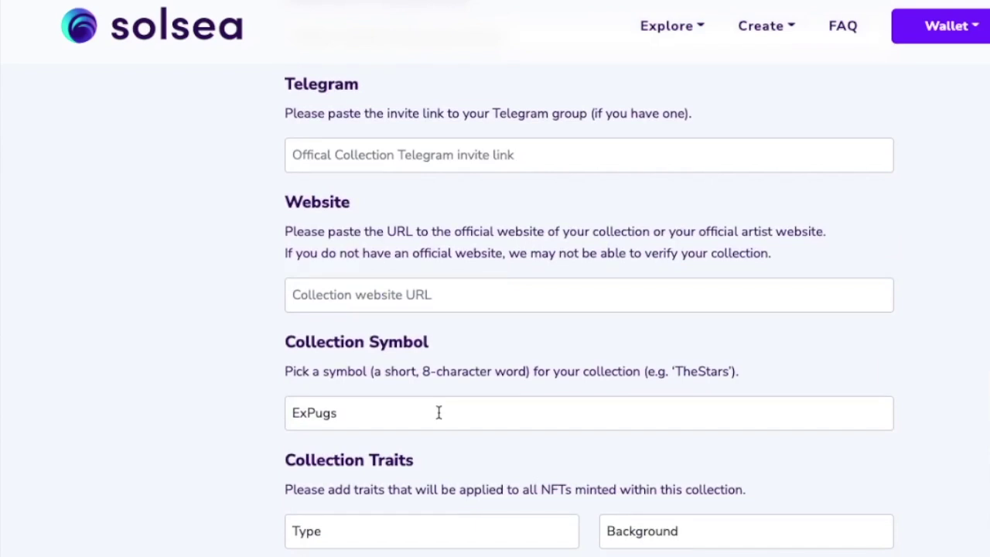
scroll(438, 413, "down", 2)
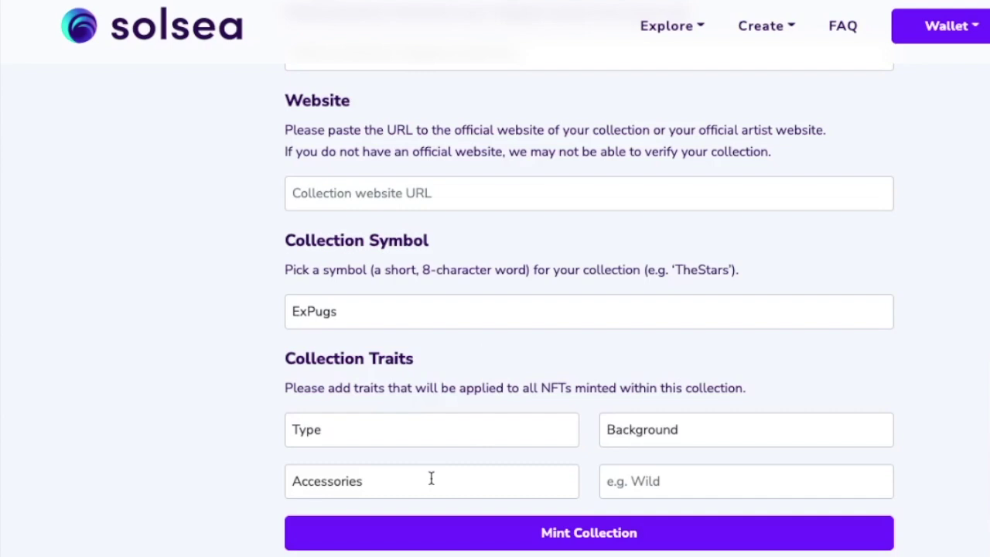
- Mint the Express Pugs collection and go to Create > NFT to start a new NFT
left_click(503, 544)
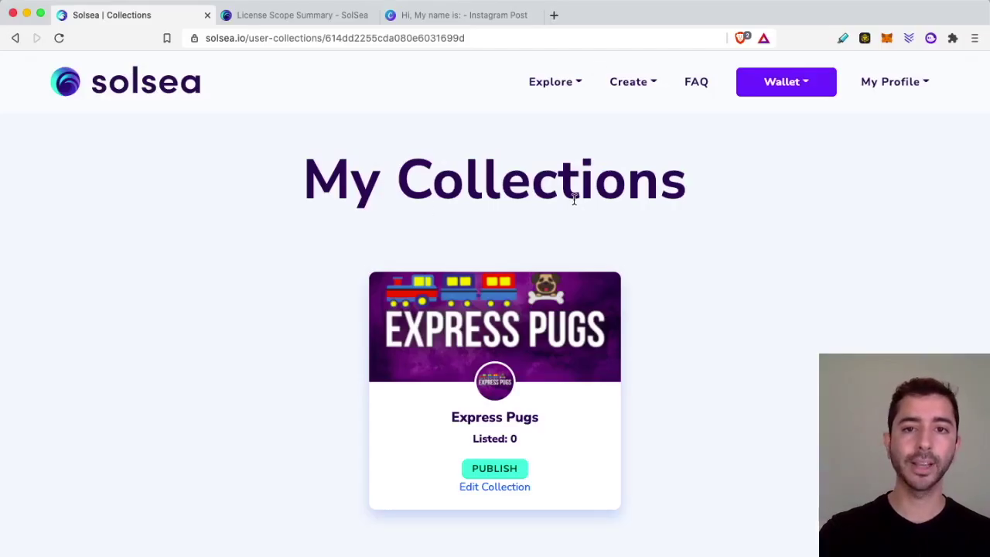
left_click(631, 87)
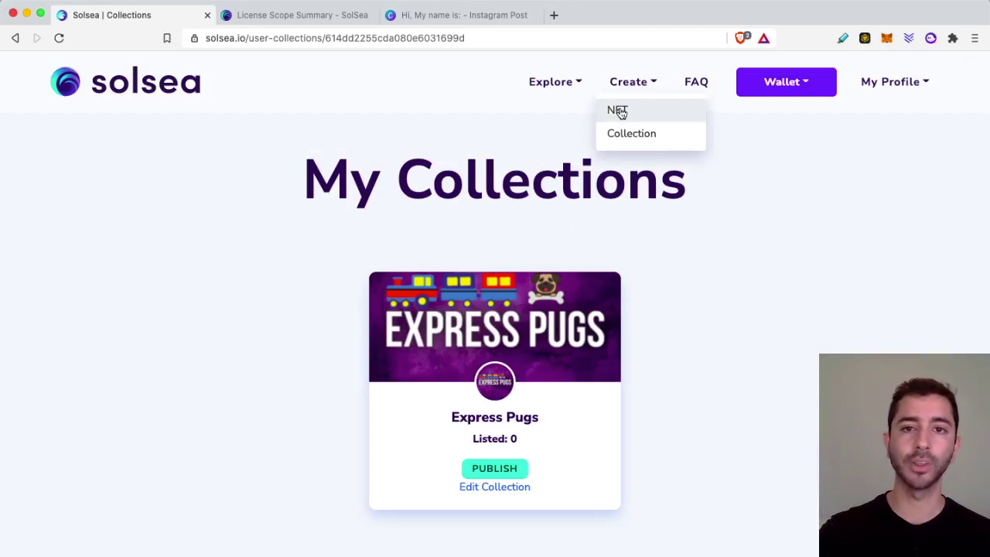
left_click(619, 110)
scroll(346, 226, "down", 1)
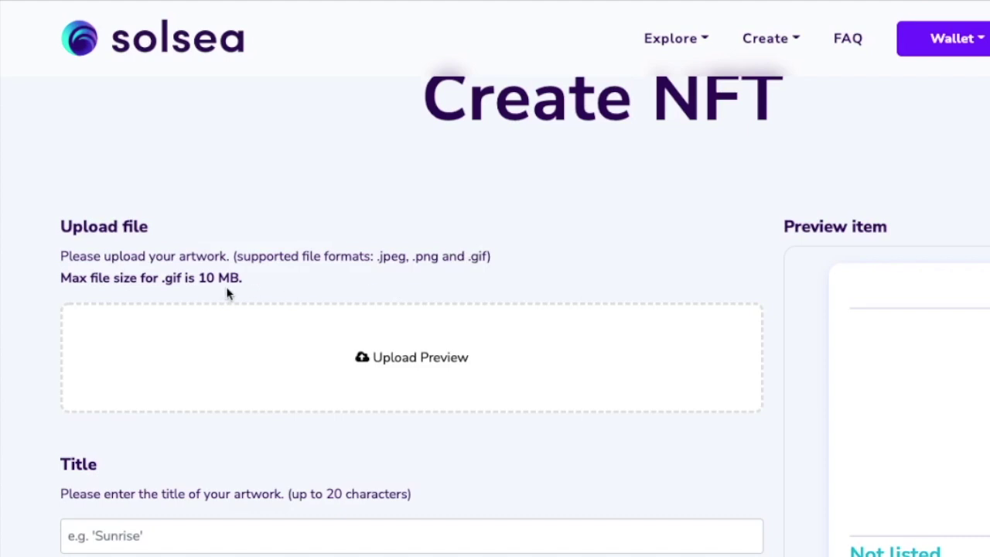
- Upload 2.png, the sunglasses pug image from the NFTs folder, as Express Pug 1's artwork
left_click(375, 371)
left_click(631, 101)
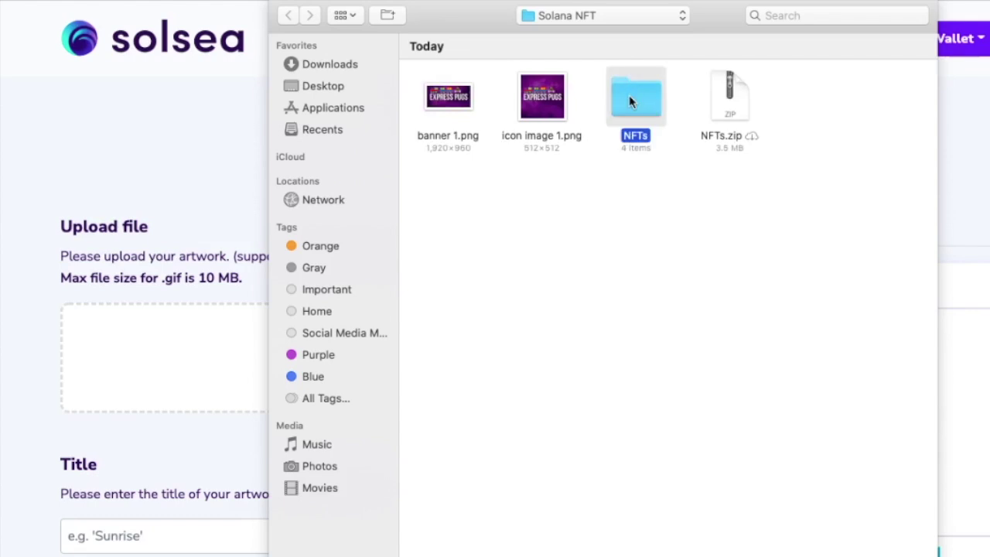
double_click(630, 101)
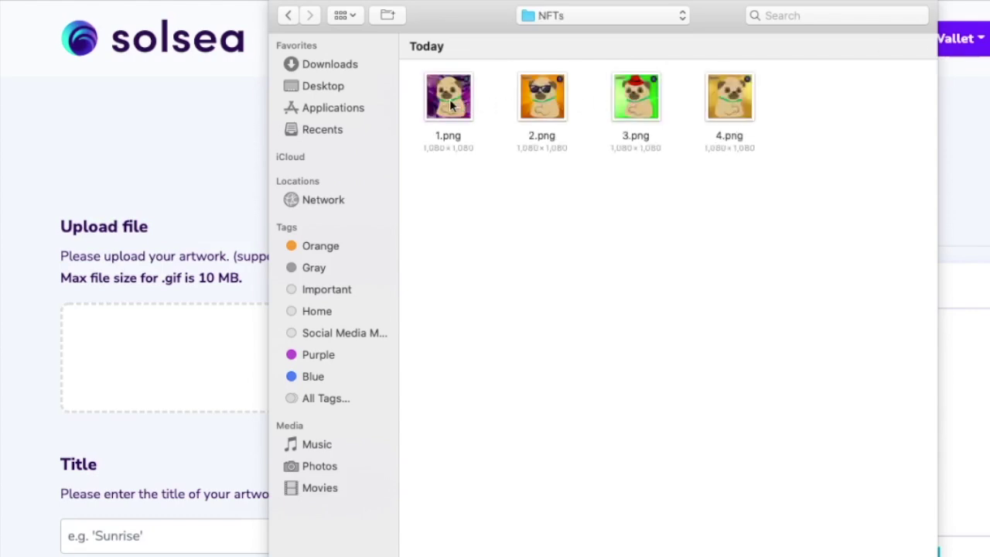
left_click(532, 105)
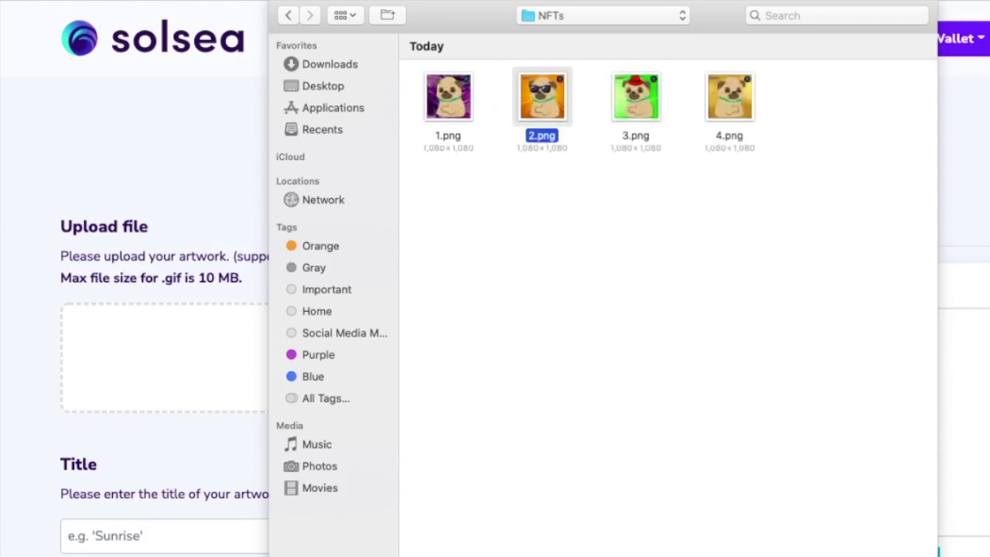
key("Return")
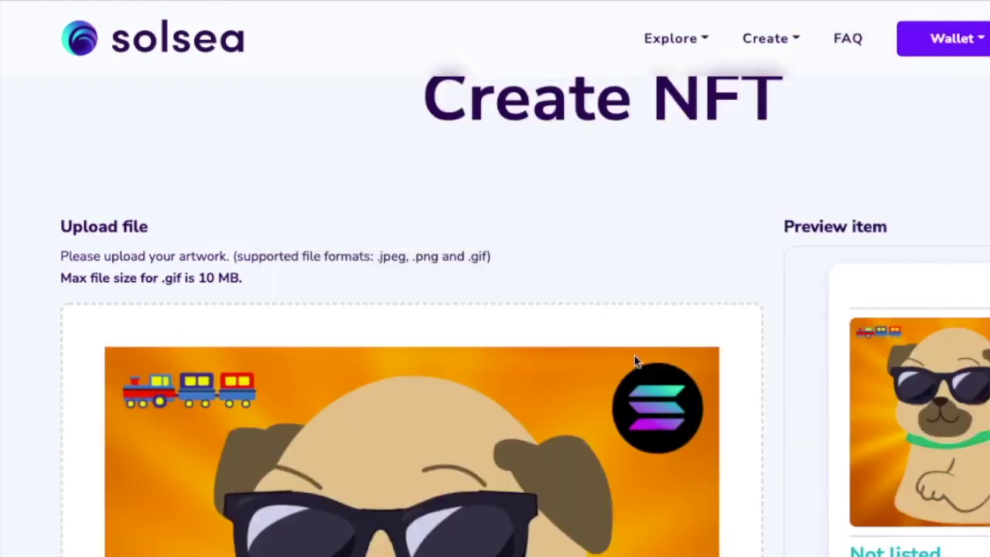
scroll(608, 311, "down", 1)
scroll(608, 311, "down", 3)
scroll(608, 311, "up", 2)
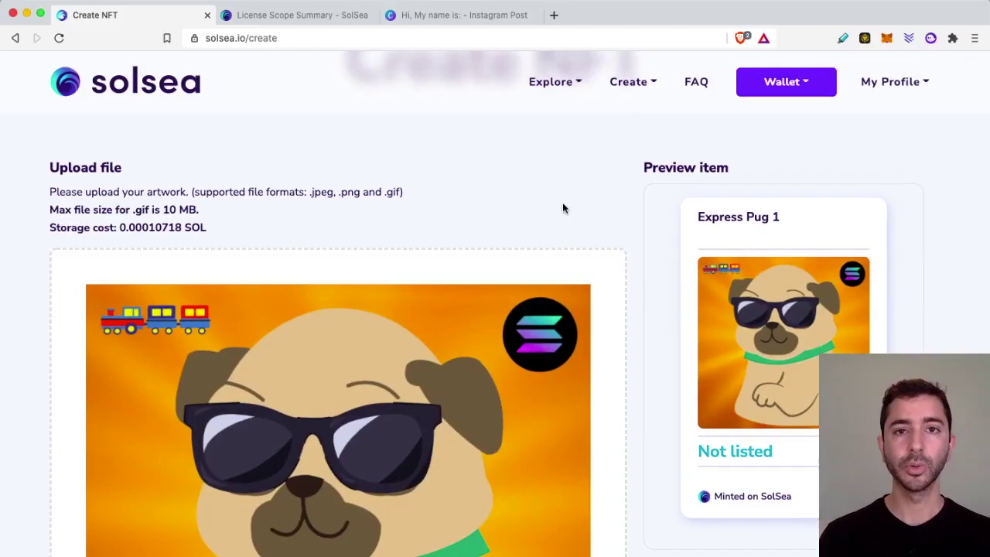
scroll(562, 202, "down", 7)
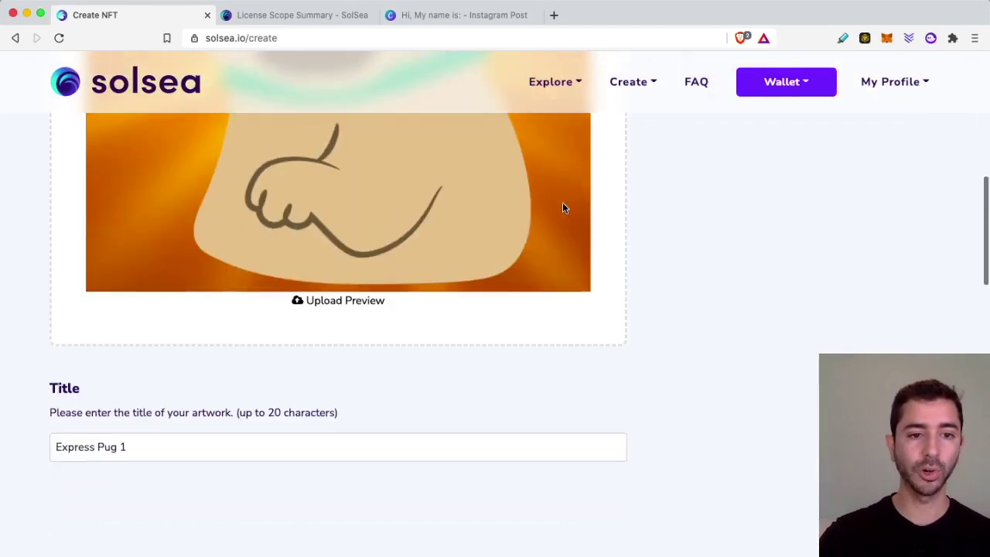
- Scroll down the Express Pug 1 form to the Short description and Description boxes
scroll(186, 340, "down", 3)
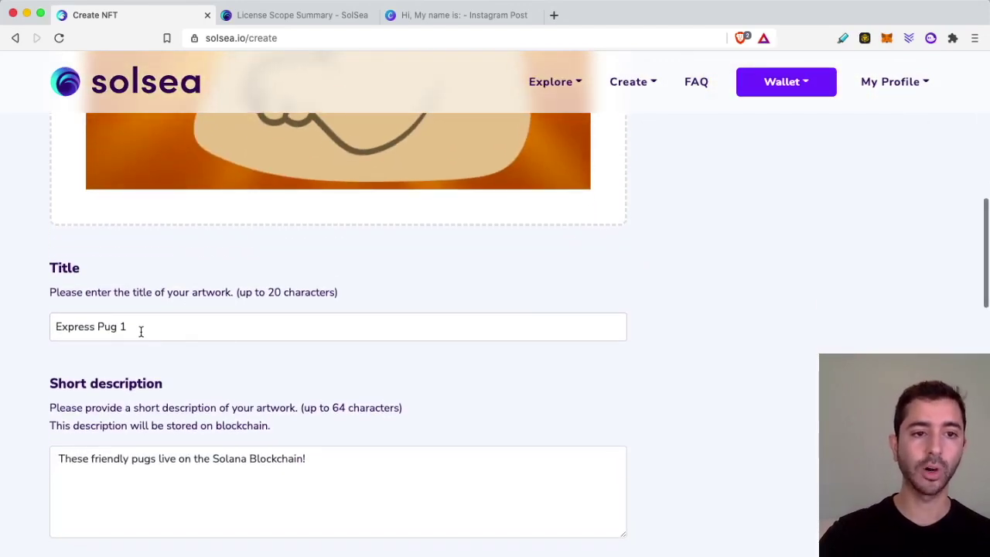
scroll(140, 331, "down", 3)
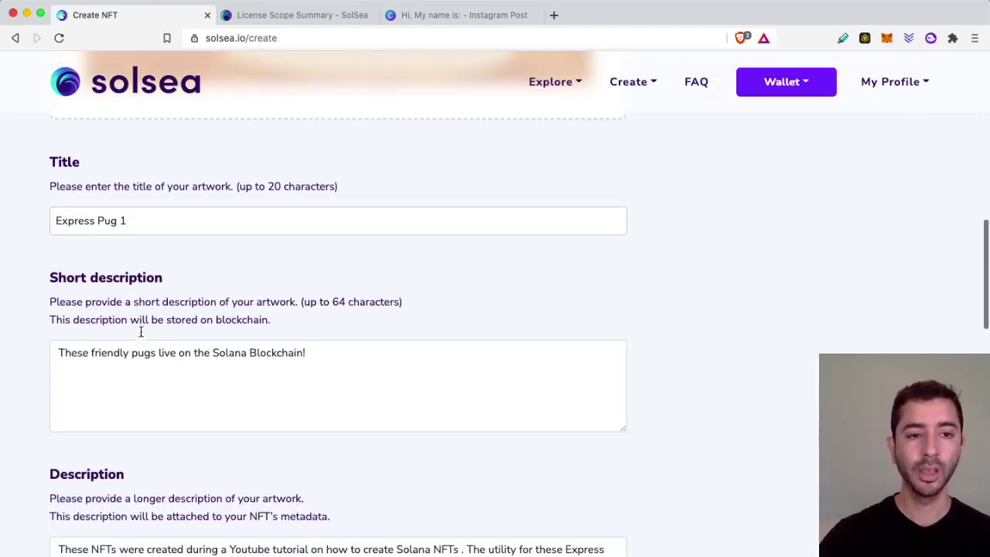
scroll(132, 381, "down", 2)
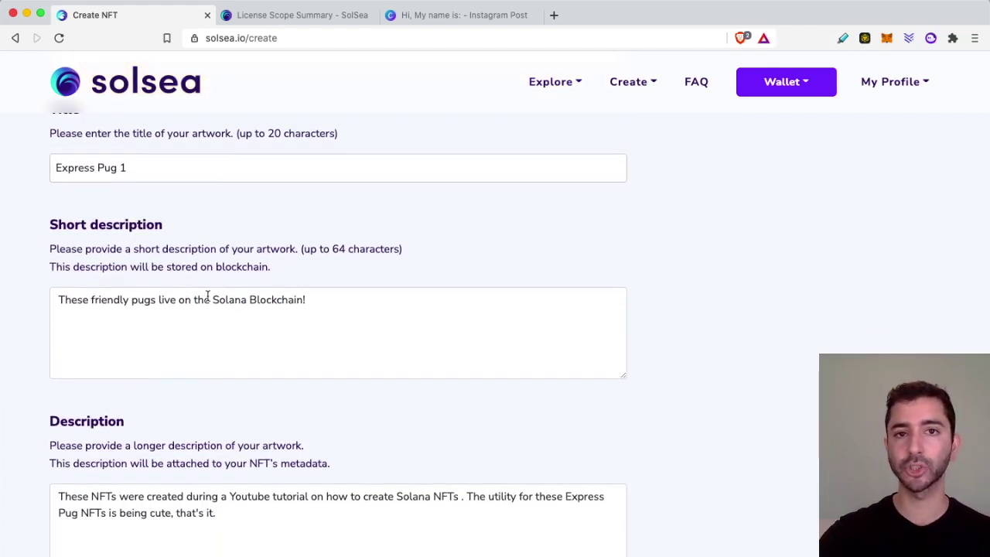
scroll(207, 298, "down", 10)
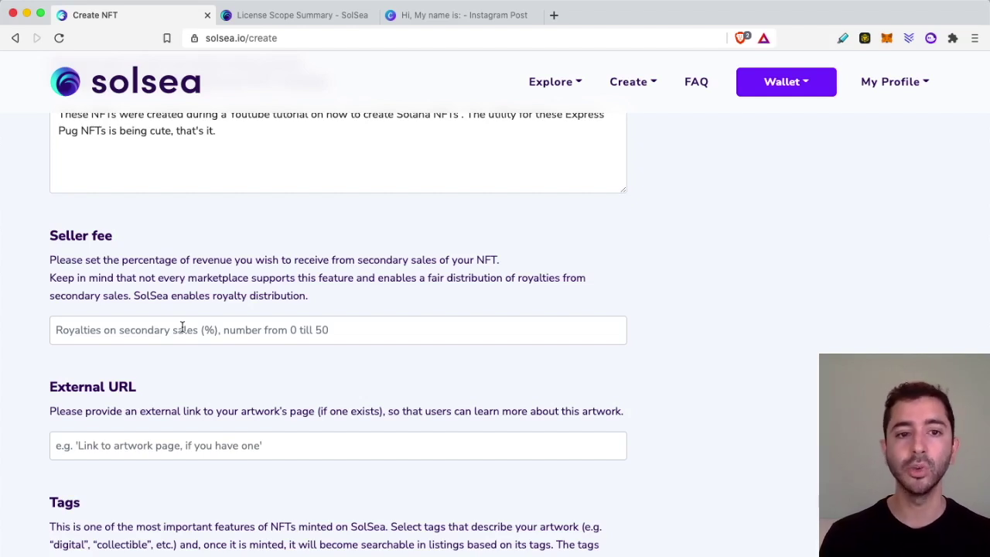
- Set Express Pug 1's seller fee to 2%
left_click(182, 326)
type("2")
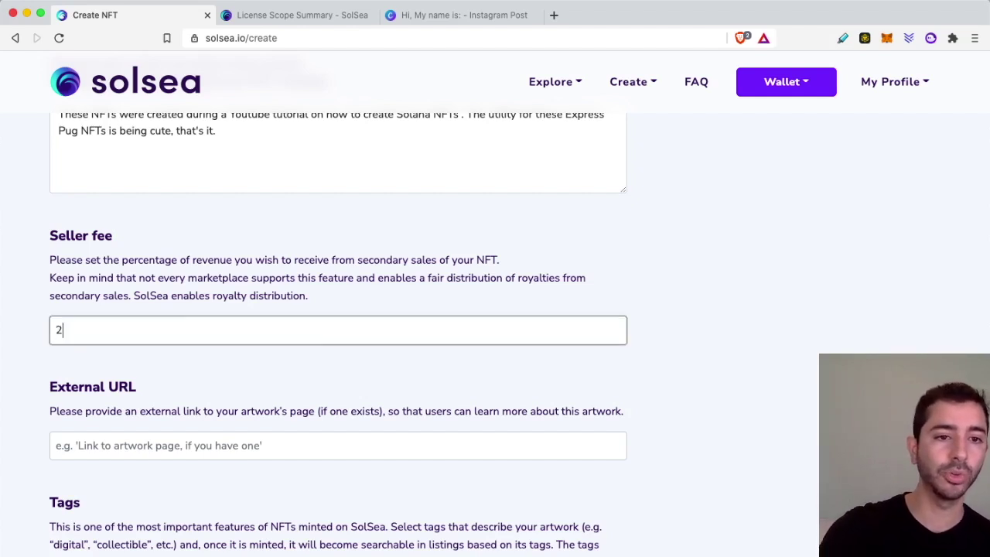
left_click(214, 394)
scroll(212, 388, "down", 1)
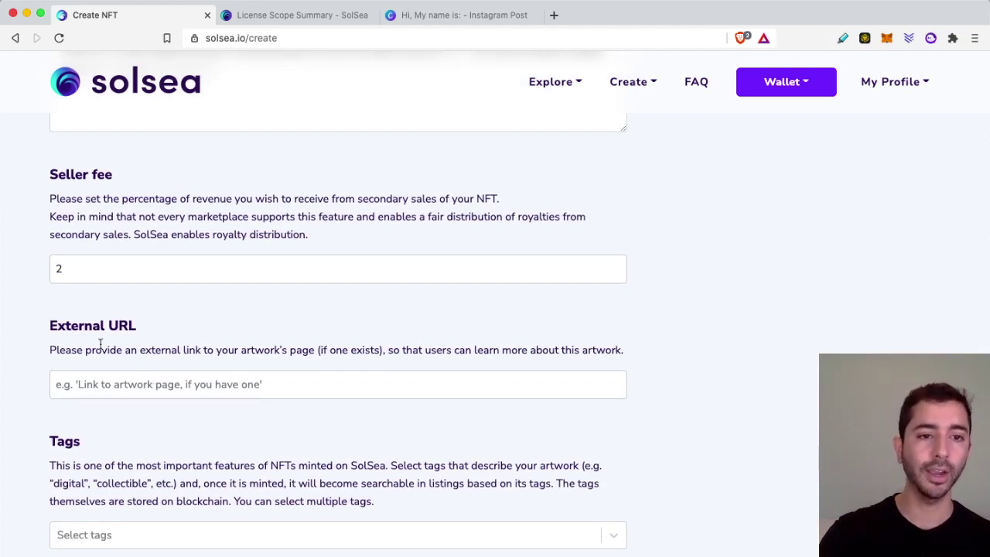
scroll(171, 323, "down", 5)
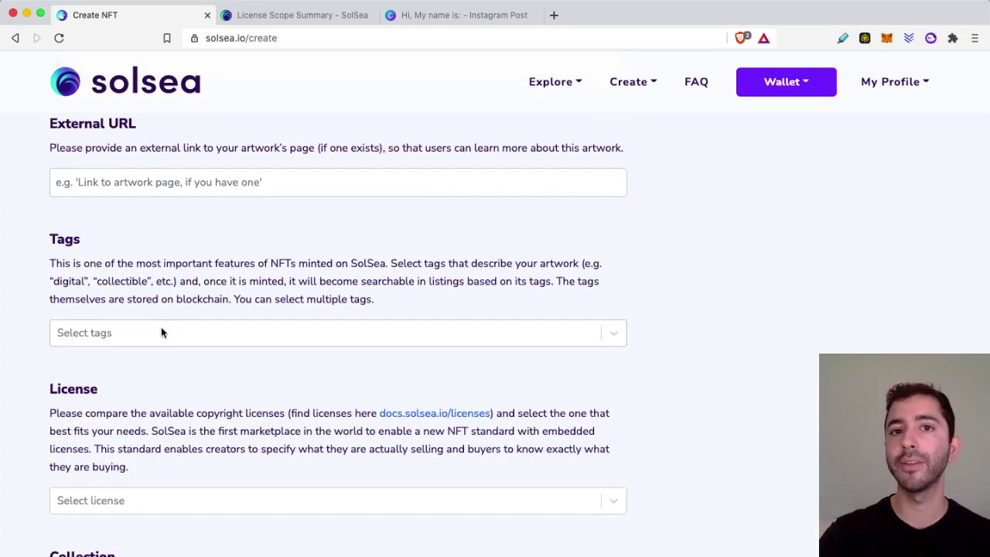
- Tag the NFT with Art only, then bring up the License Scope Summary docs
left_click(161, 333)
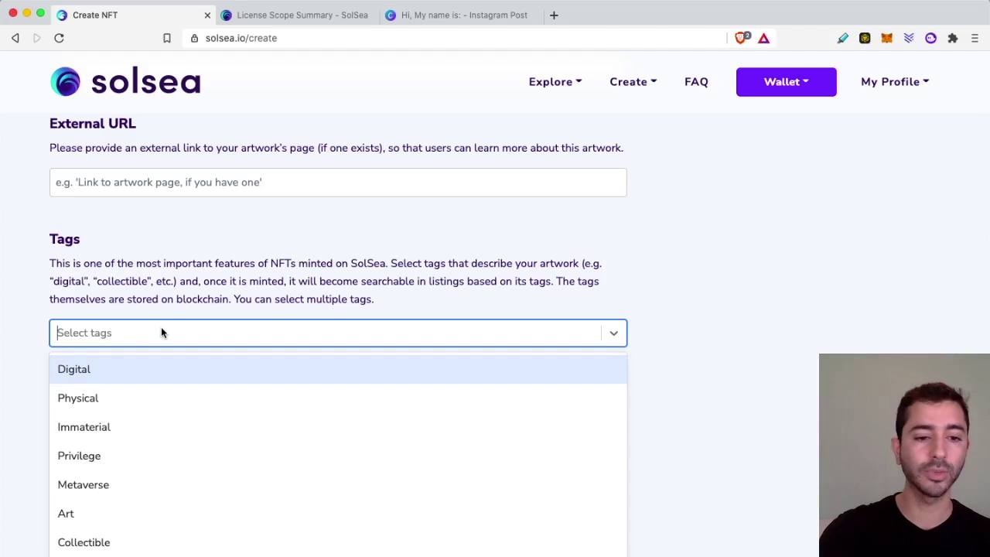
type("ae")
key("BackSpace")
type("r")
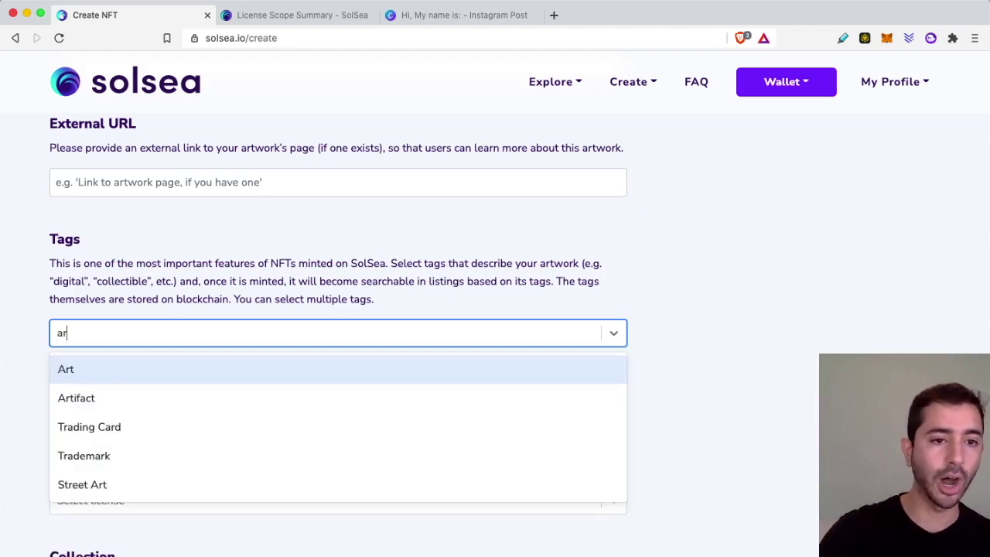
left_click(131, 369)
left_click(166, 333)
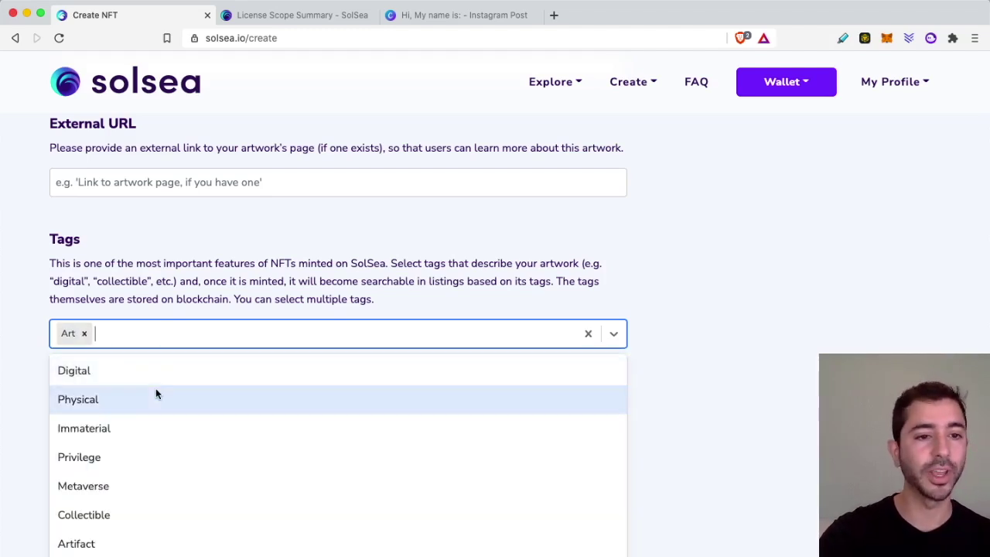
scroll(156, 393, "down", 2)
scroll(156, 394, "down", 6)
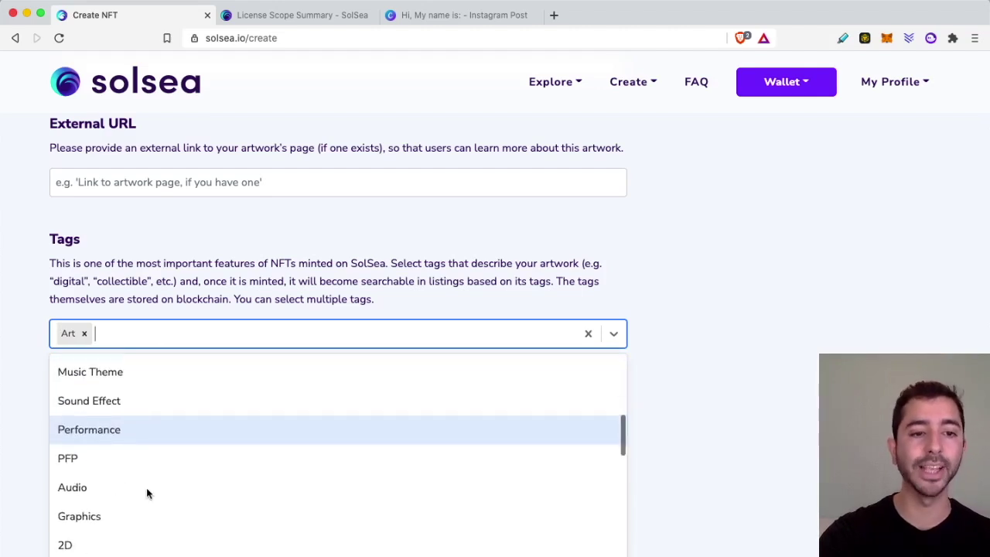
left_click(707, 386)
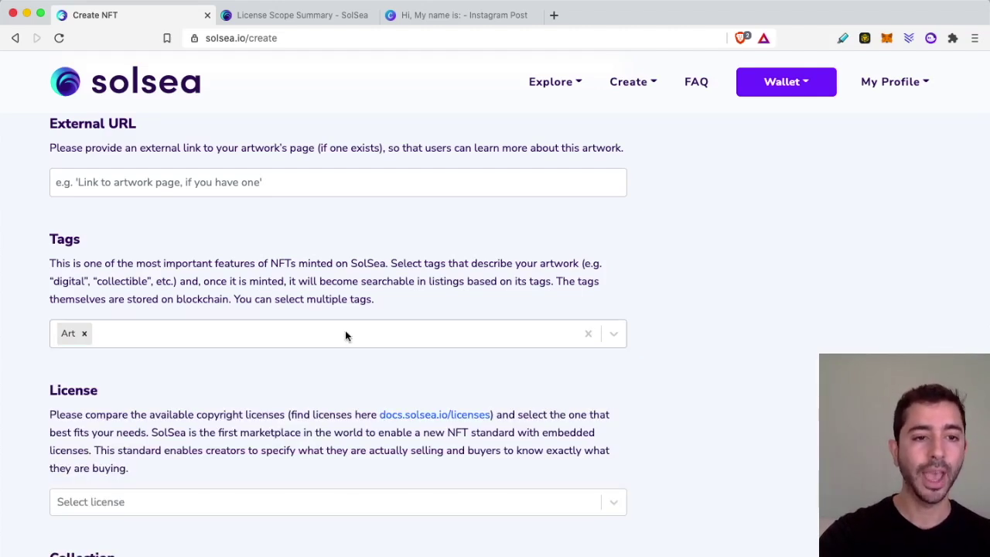
scroll(345, 330, "down", 2)
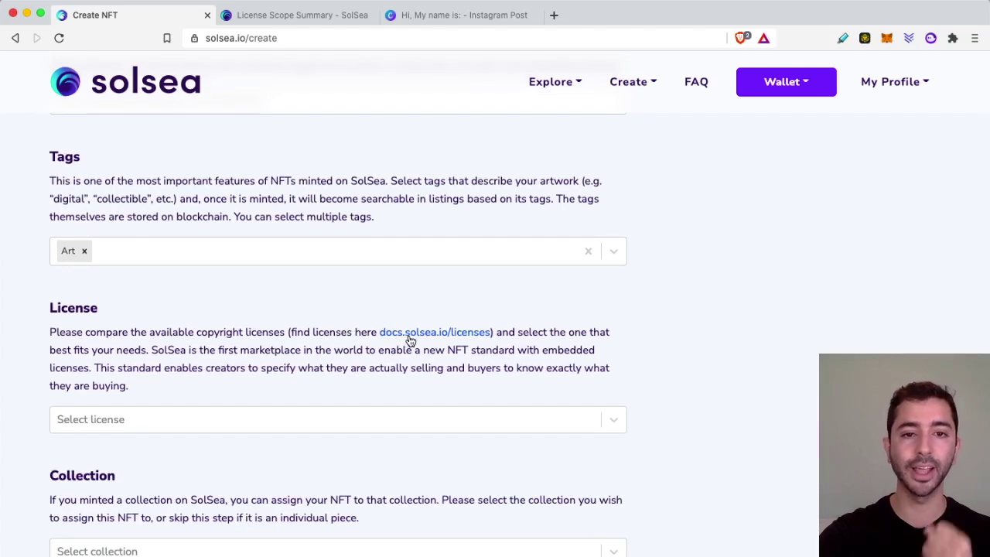
left_click(298, 16)
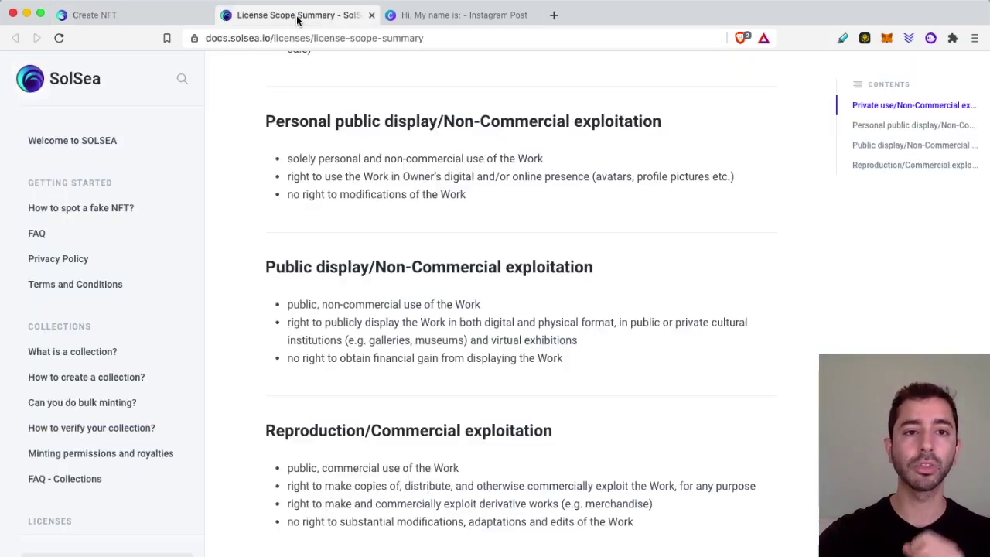
- Read through the License Scope Summary page, then return to the Create NFT form
scroll(358, 161, "up", 5)
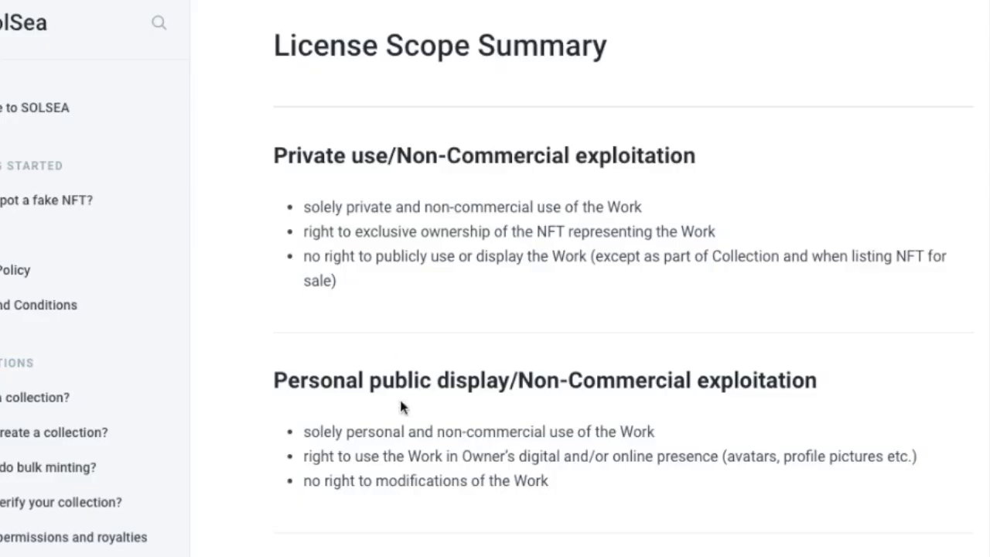
scroll(528, 386, "down", 4)
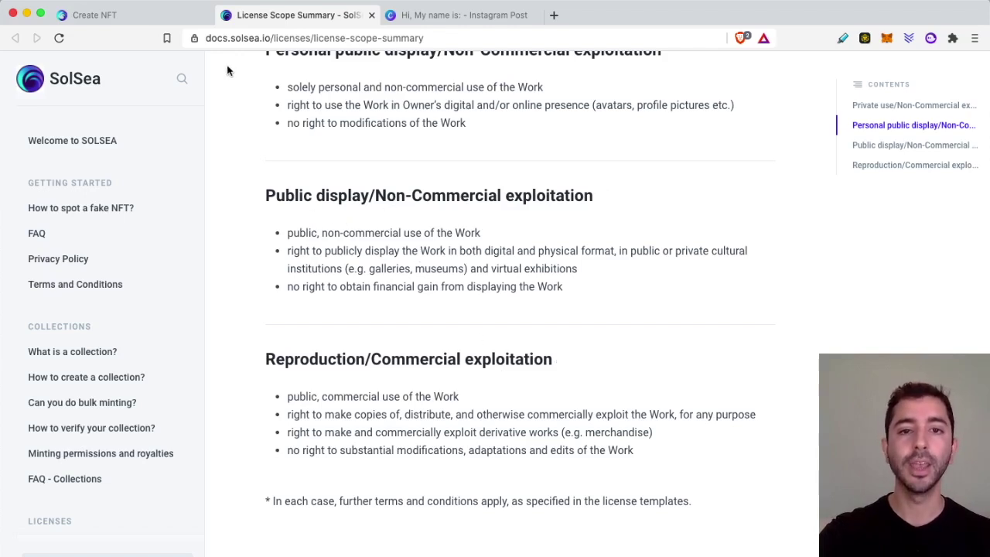
left_click(114, 17)
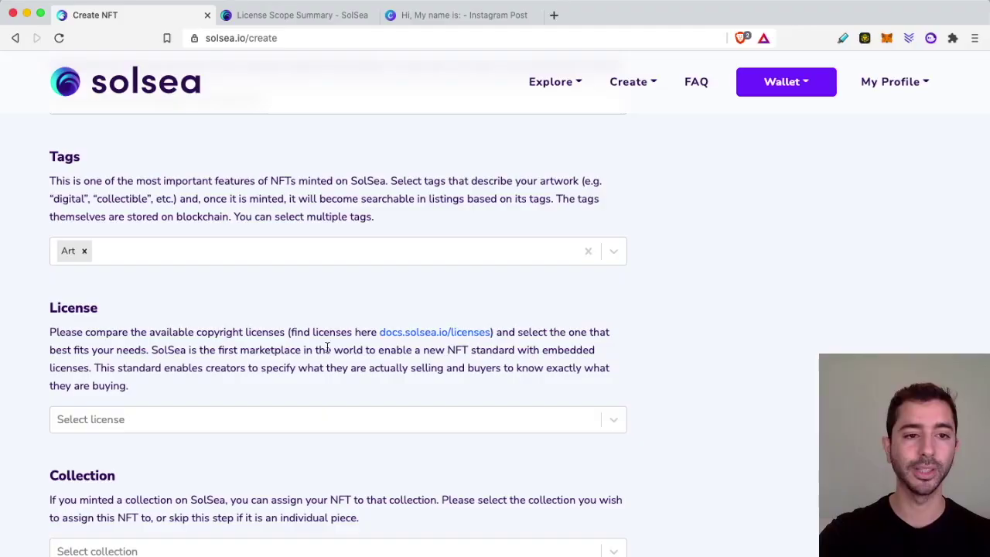
- Pick the Public display/Non-Commercial license and Express Pugs collection, then mint the NFT
left_click(317, 415)
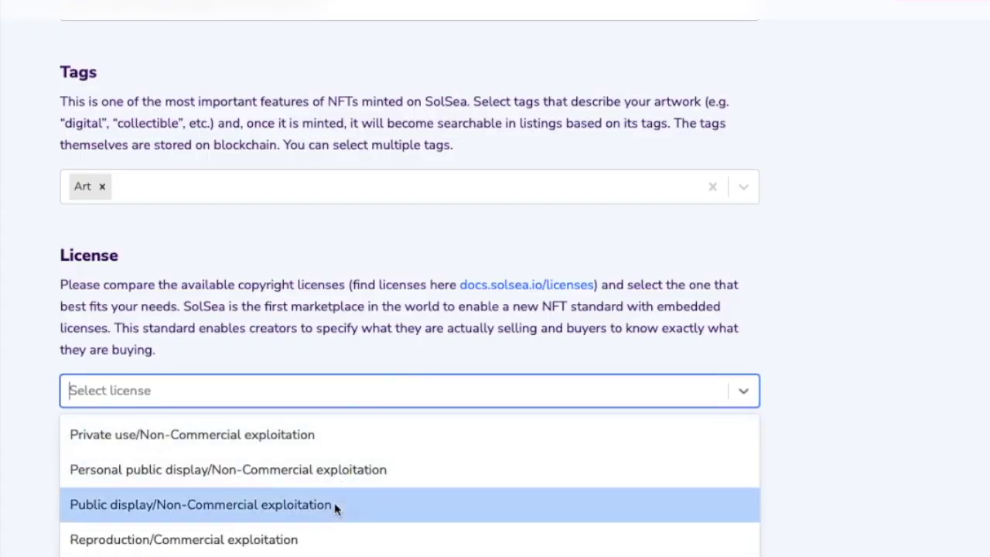
left_click(334, 504)
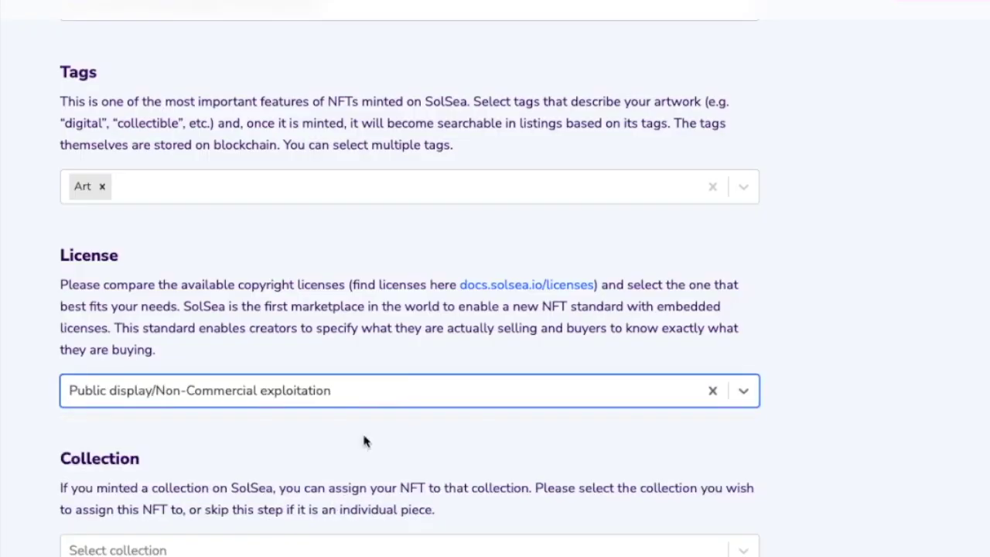
scroll(442, 276, "down", 3)
left_click(415, 343)
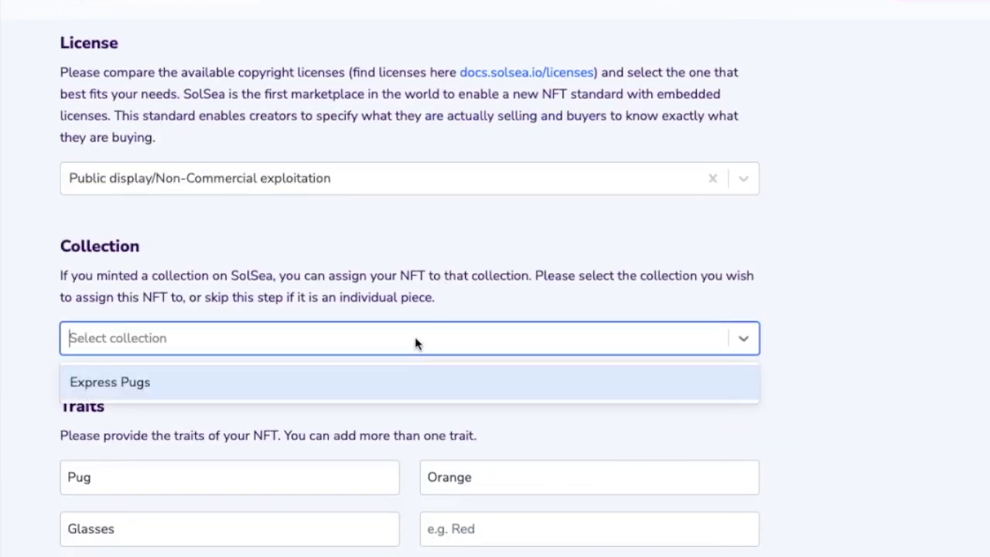
left_click(358, 383)
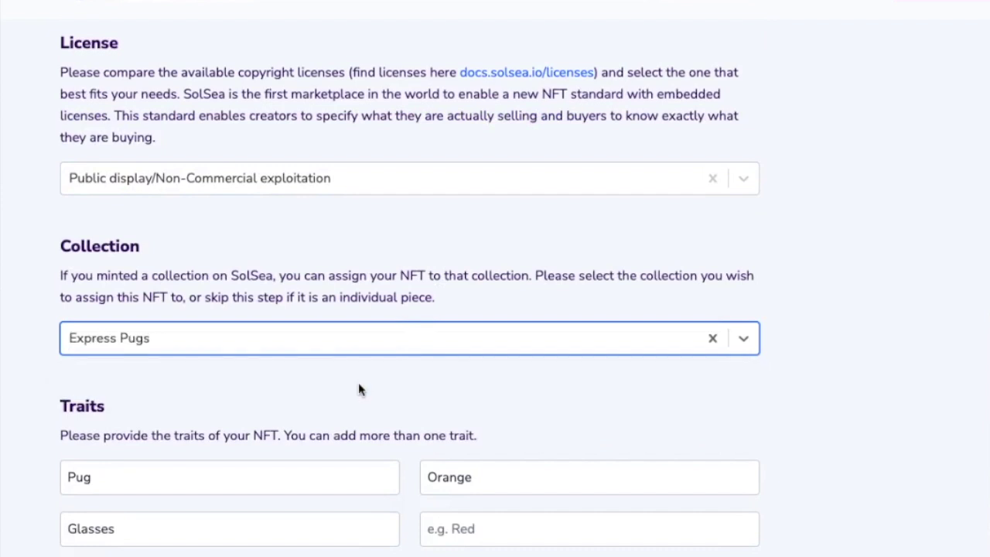
scroll(358, 382, "down", 2)
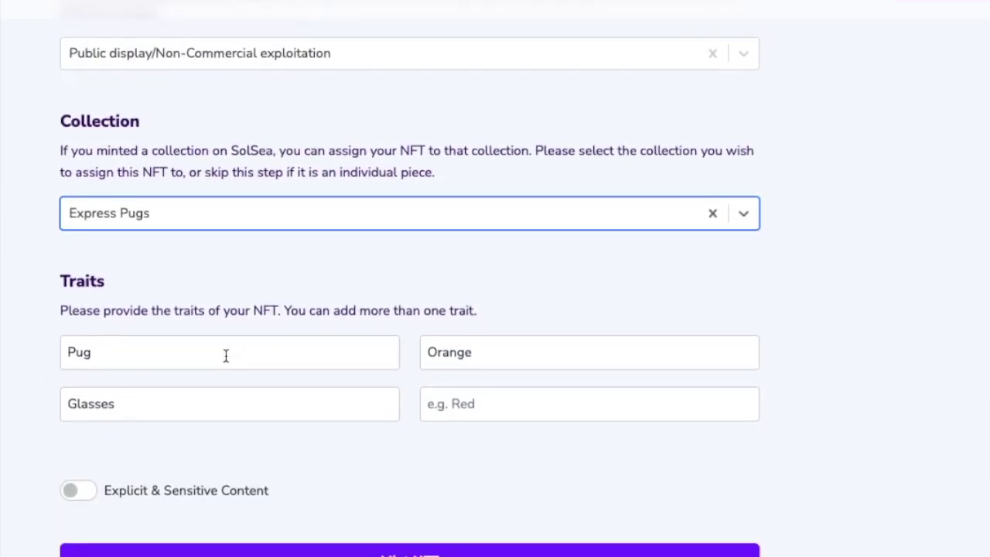
scroll(414, 360, "up", 15)
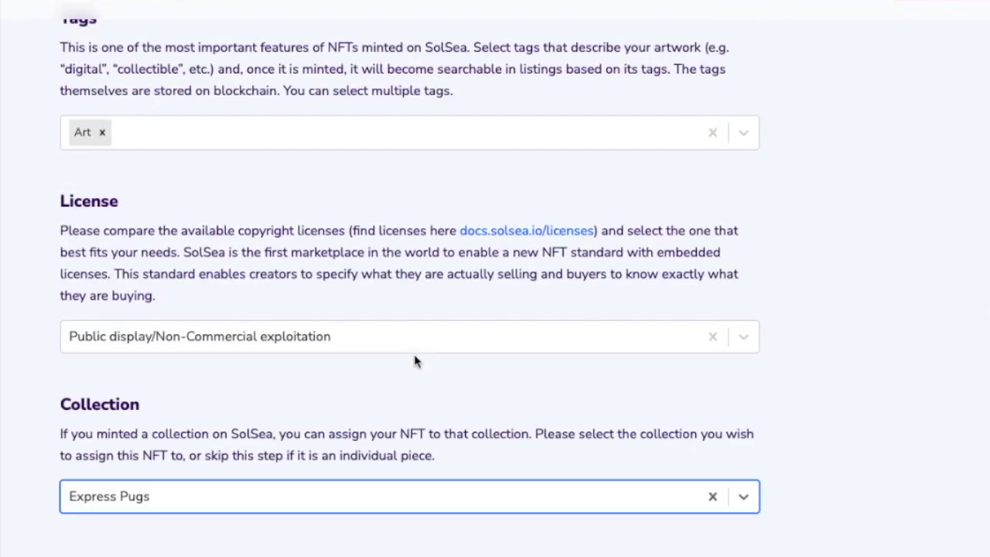
scroll(464, 355, "down", 6)
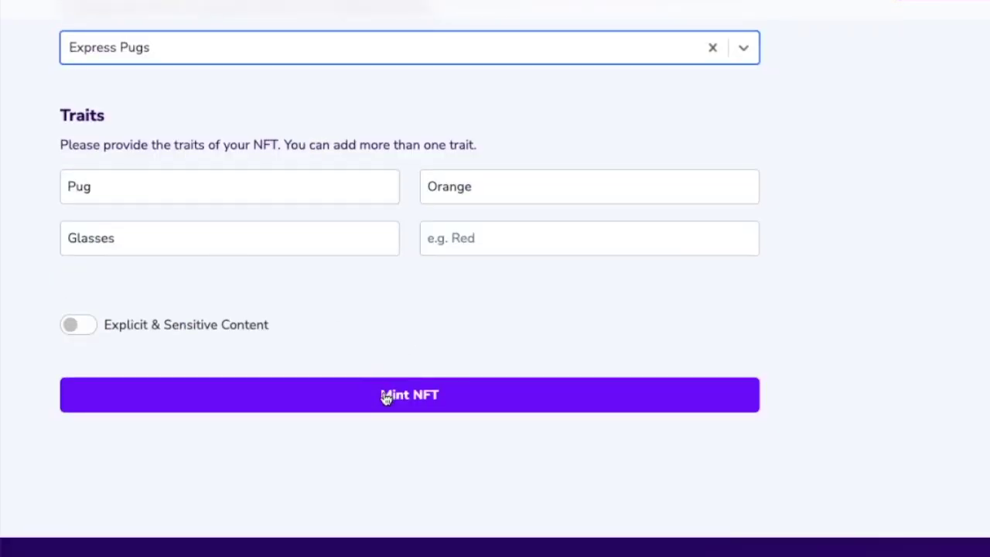
left_click(385, 397)
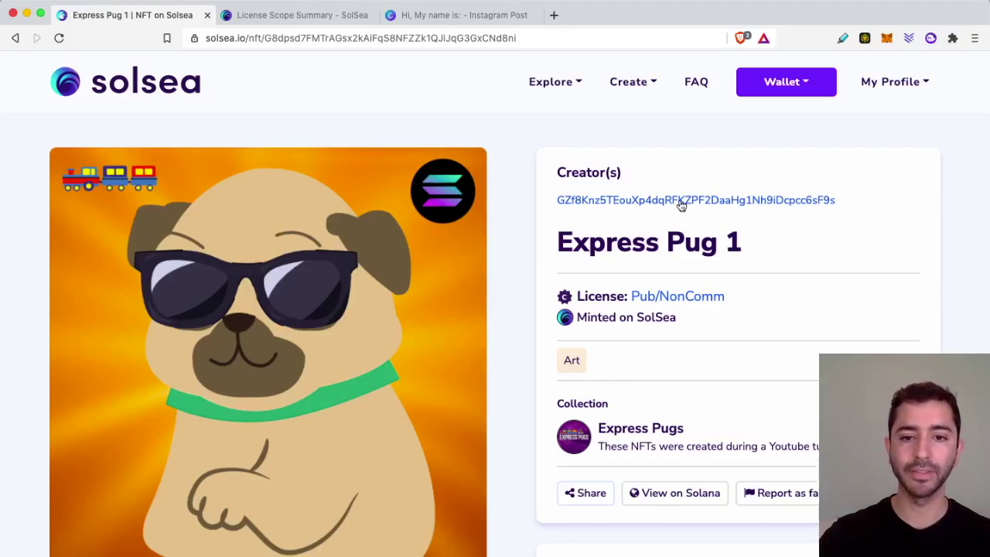
- Look over the minted Express Pug 1 page, then open the wallet options menu
scroll(681, 205, "down", 8)
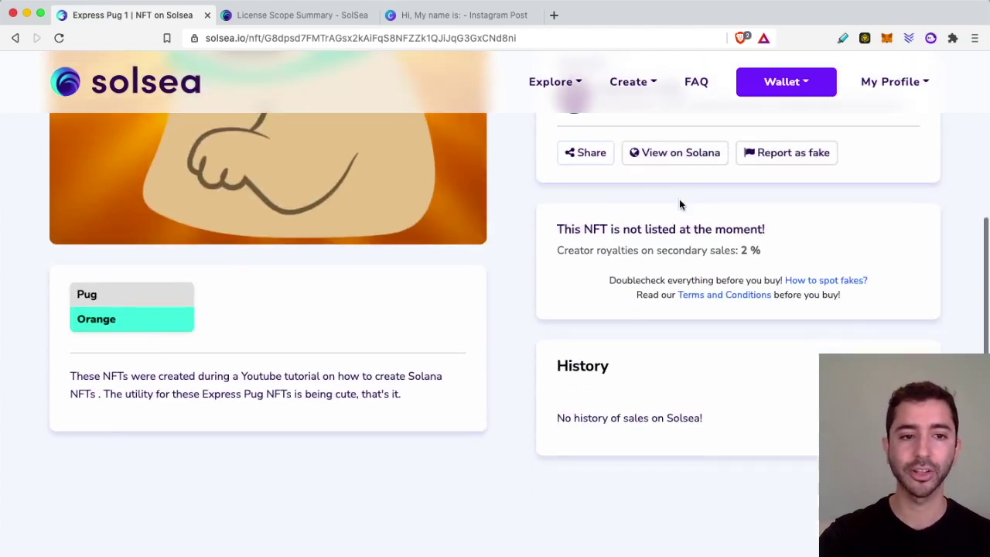
scroll(679, 199, "up", 5)
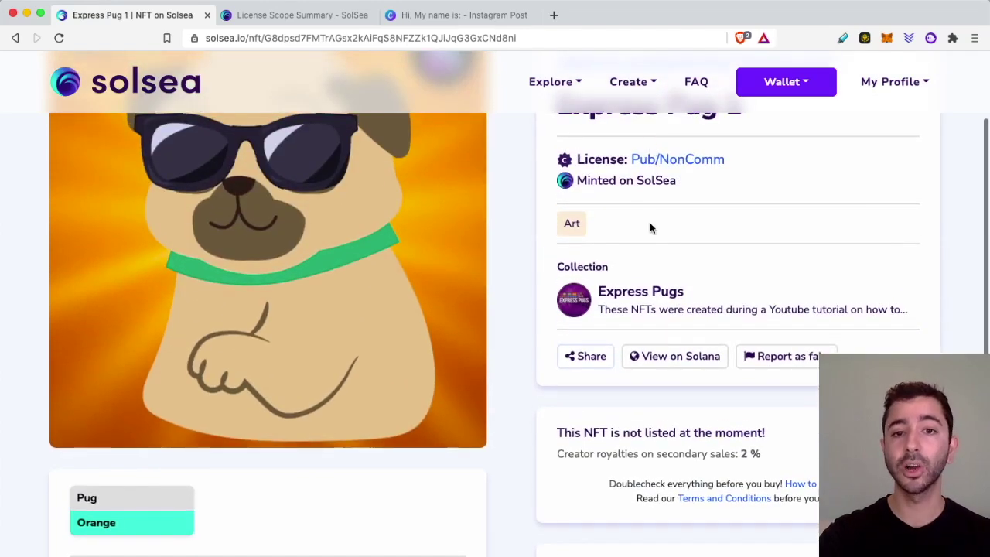
scroll(650, 222, "up", 3)
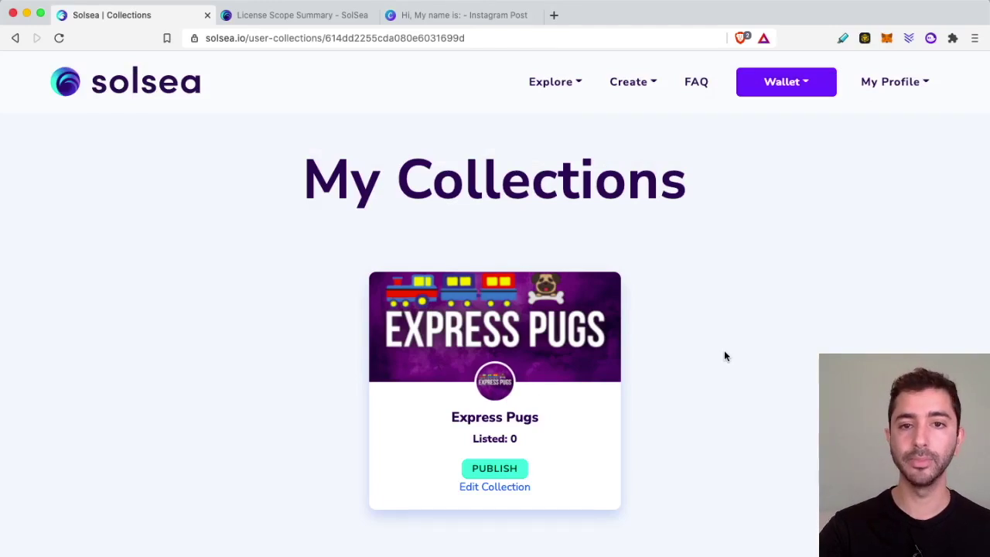
left_click(773, 82)
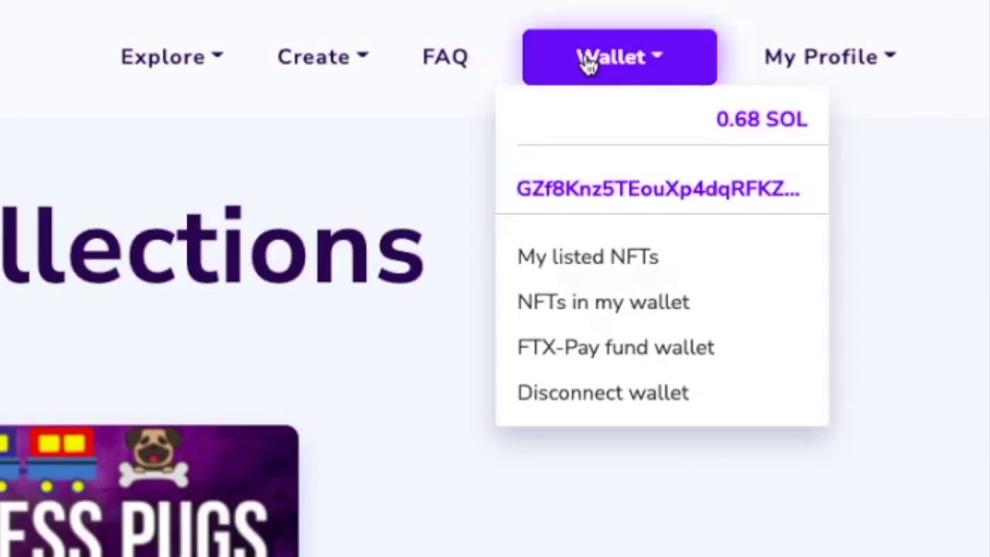
- List Express Pug 1 for 2 SOL from the wallet's NFTs, approve it, and open My Collections
left_click(582, 306)
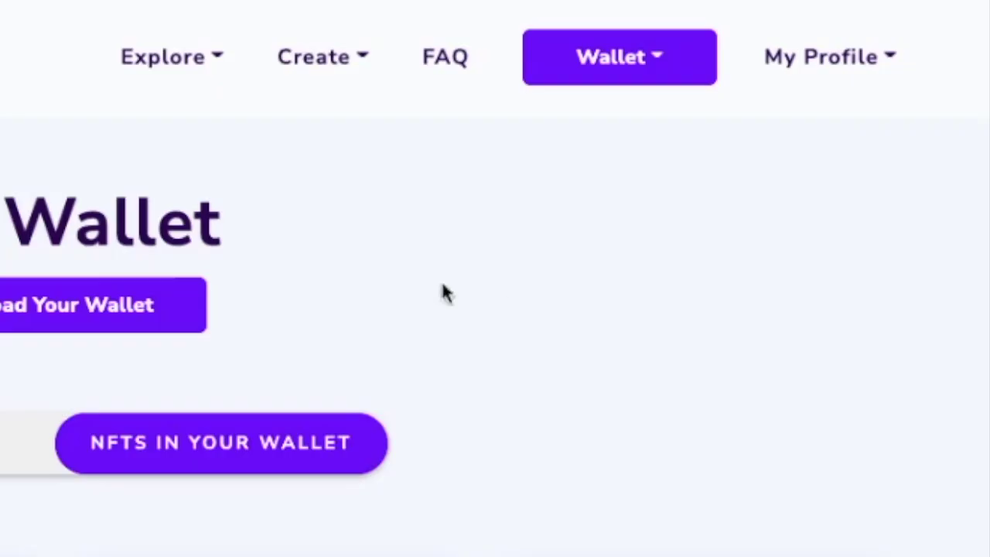
scroll(287, 283, "down", 1)
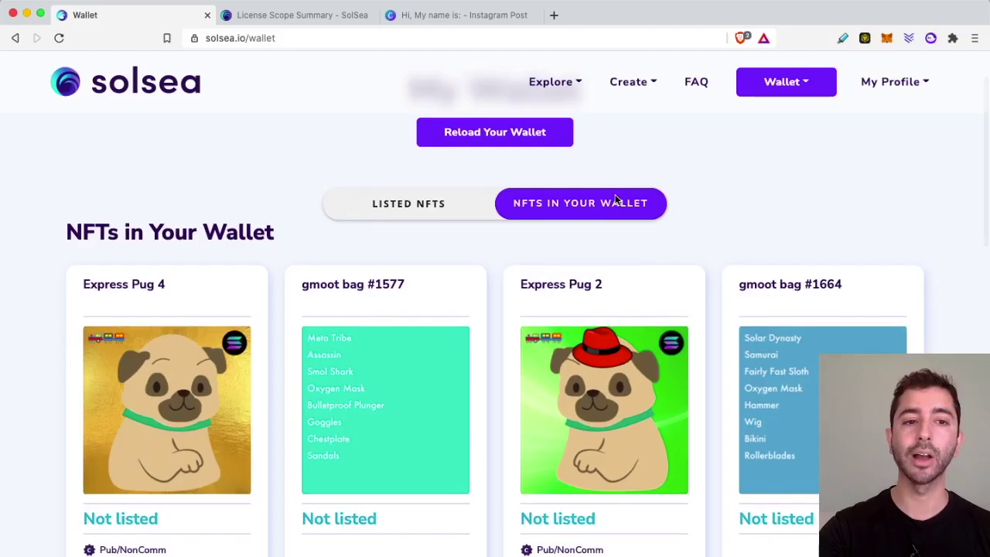
scroll(617, 200, "down", 6)
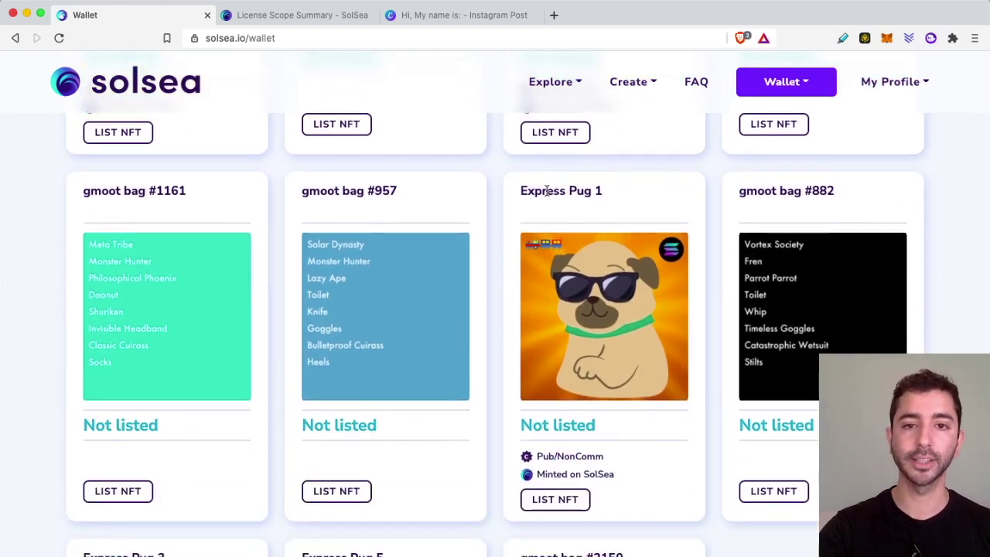
scroll(616, 206, "down", 2)
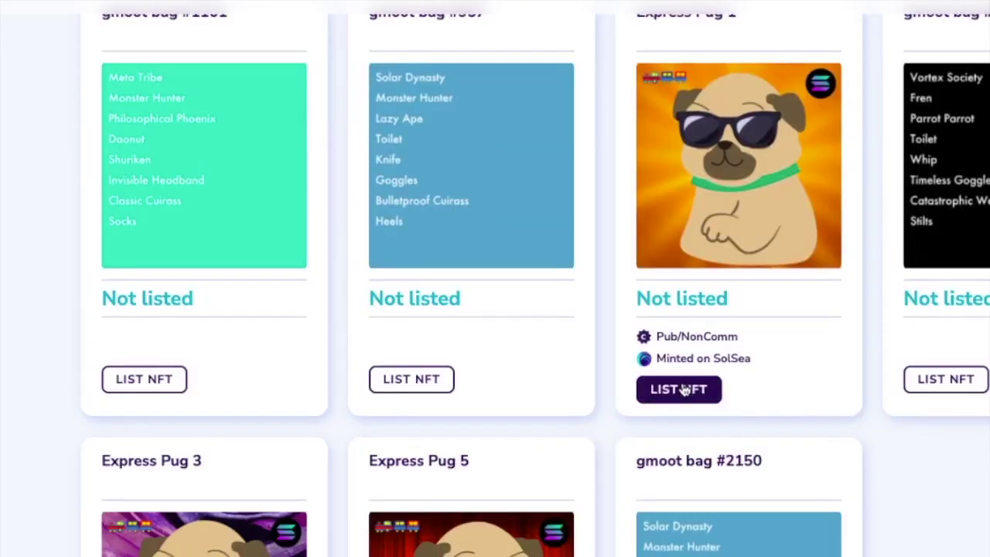
left_click(681, 388)
left_click(497, 236)
type("2")
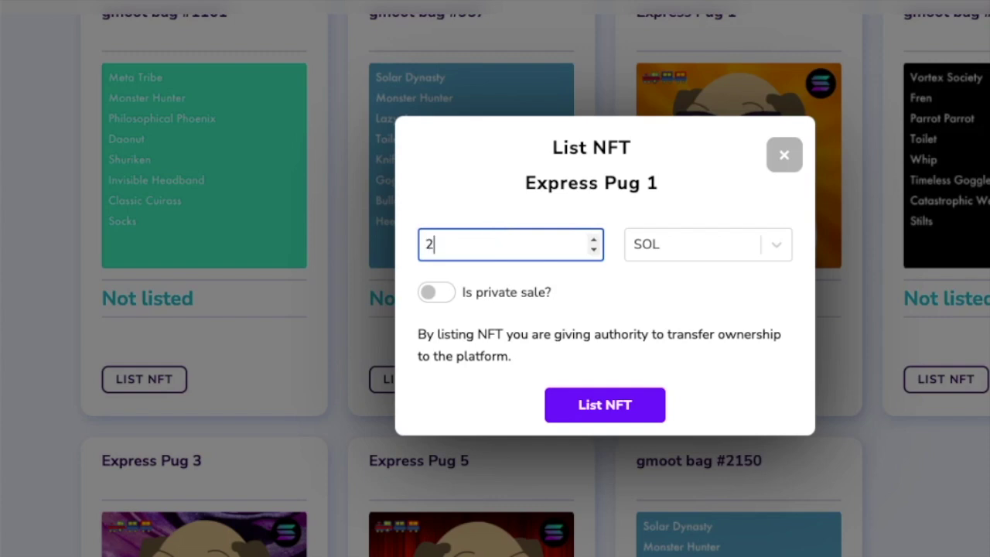
left_click(582, 406)
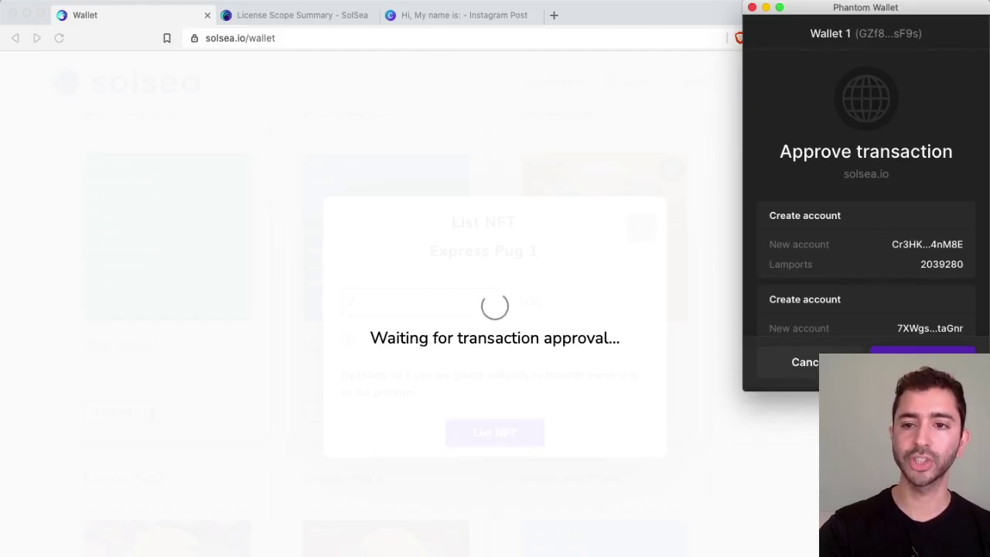
left_click(922, 362)
left_click(895, 82)
left_click(870, 116)
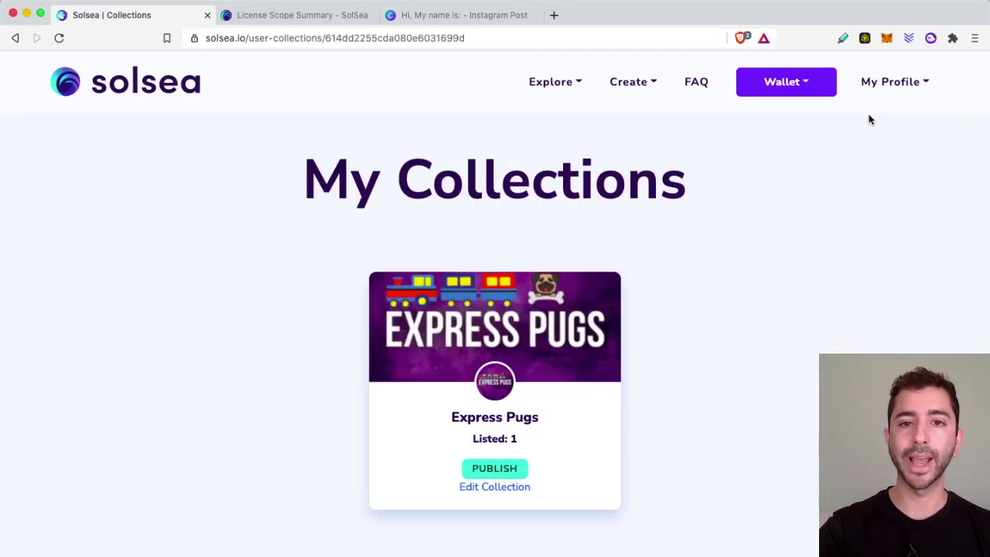
- Open the Express Pugs collection page and scroll through it
left_click(549, 320)
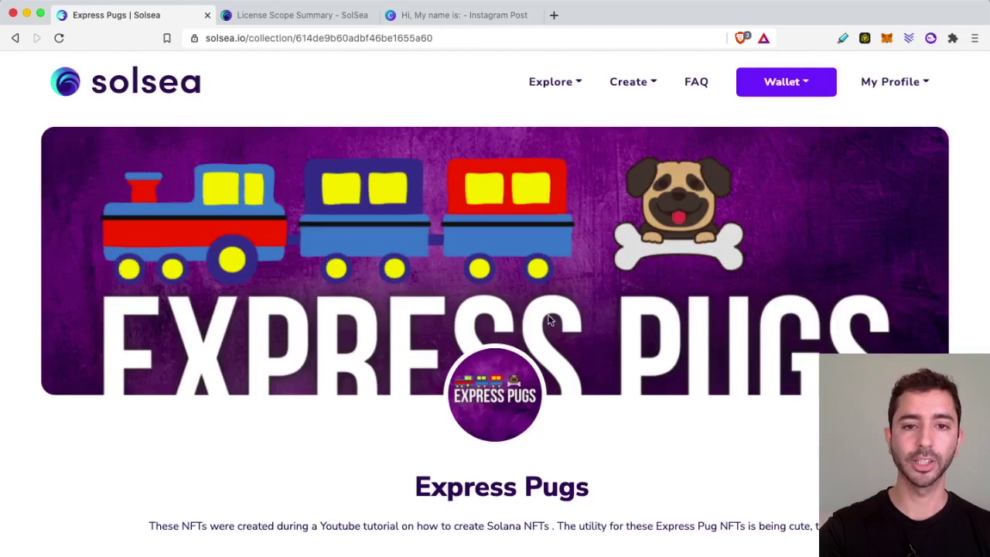
scroll(548, 318, "down", 6)
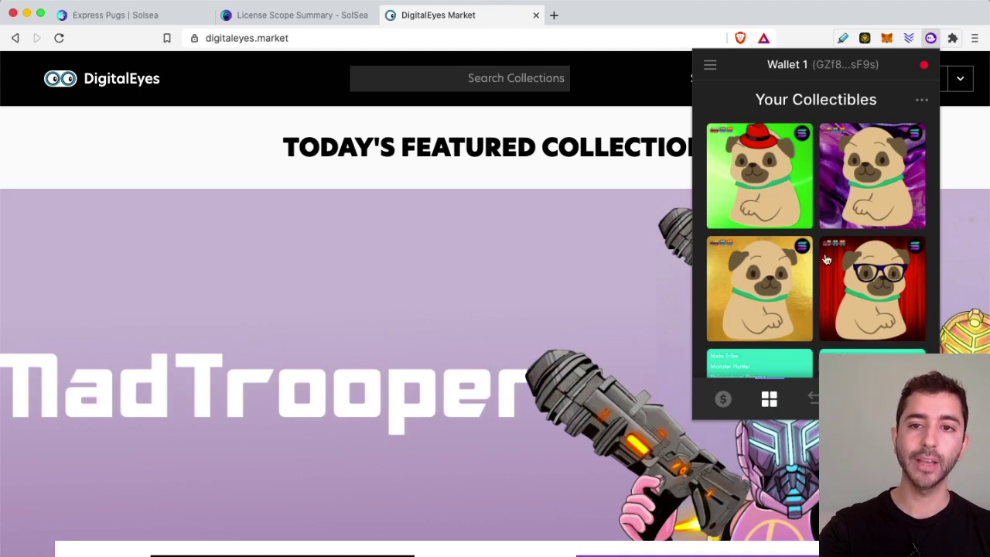
- Inspect Express Pug 2 and its send form in Phantom, cancel, then connect the wallet to DigitalEyes
left_click(777, 183)
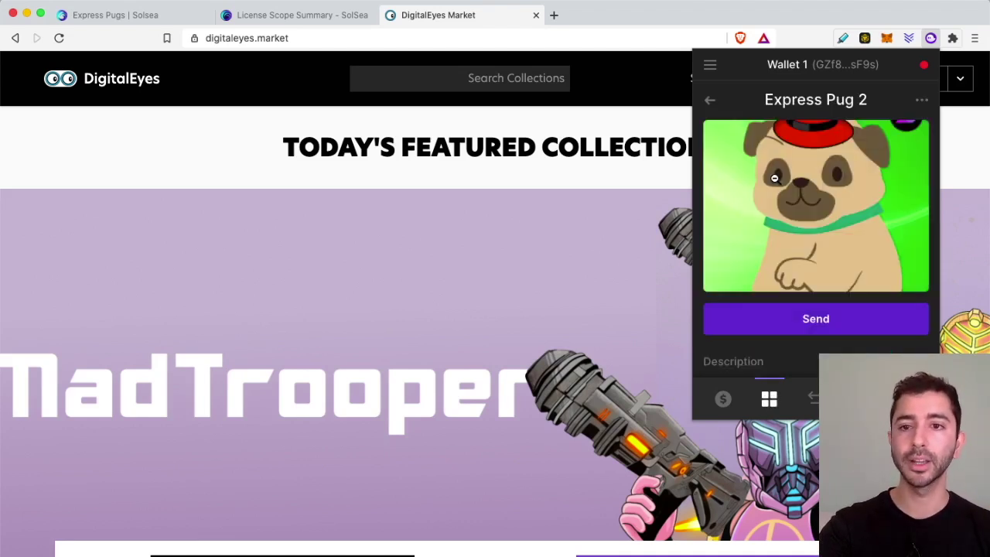
left_click(797, 314)
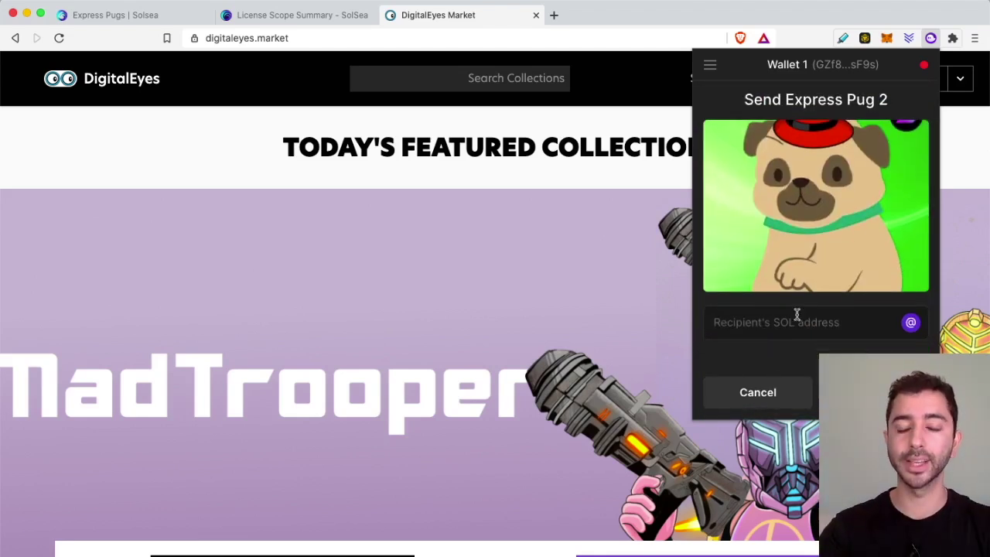
left_click(591, 325)
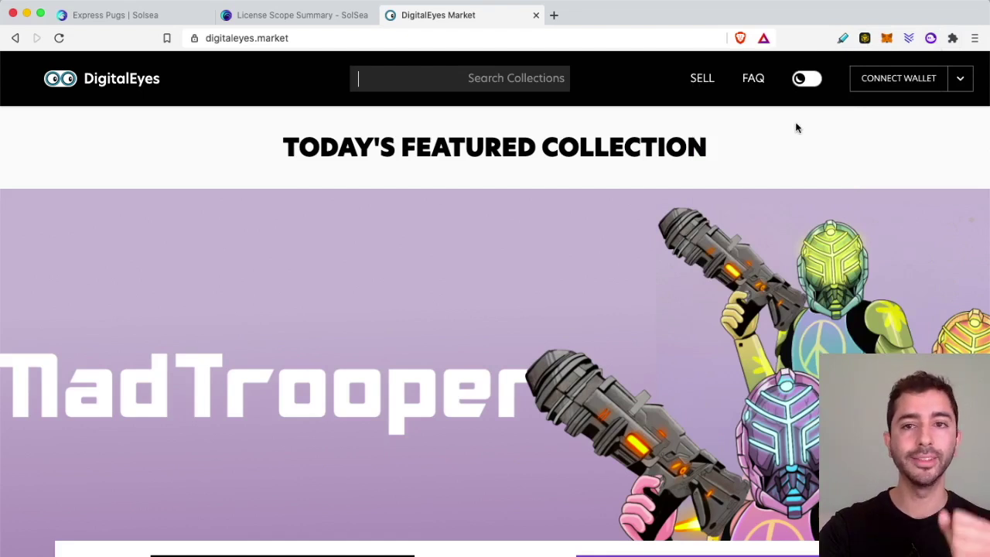
left_click(889, 87)
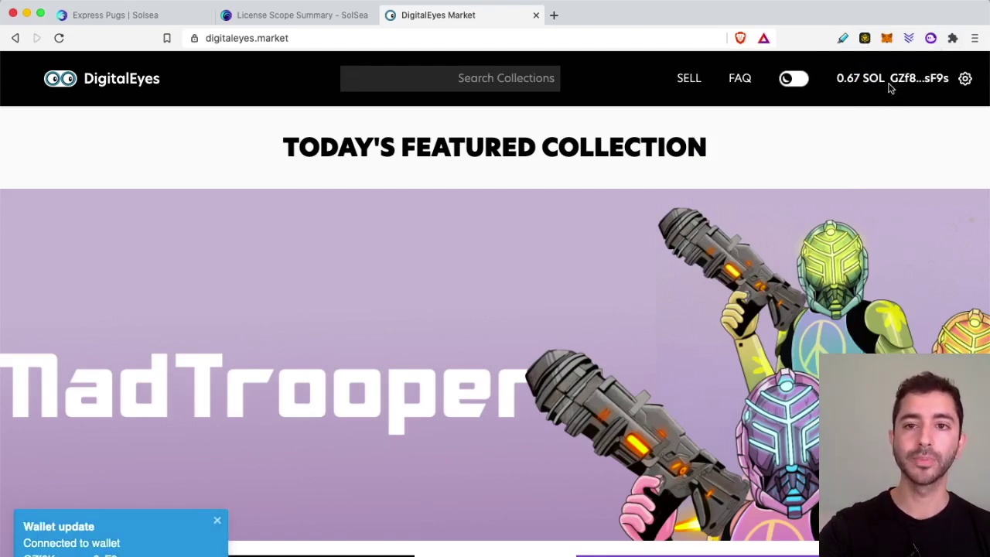
- On DigitalEyes' SELL page, open the List Your NFT dialog for Express Pug 3
left_click(685, 84)
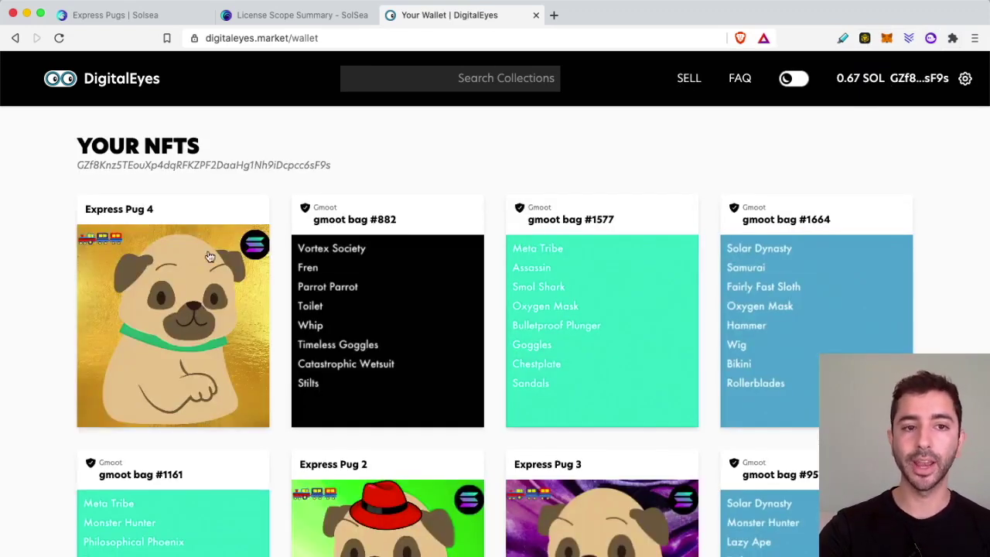
scroll(199, 275, "down", 3)
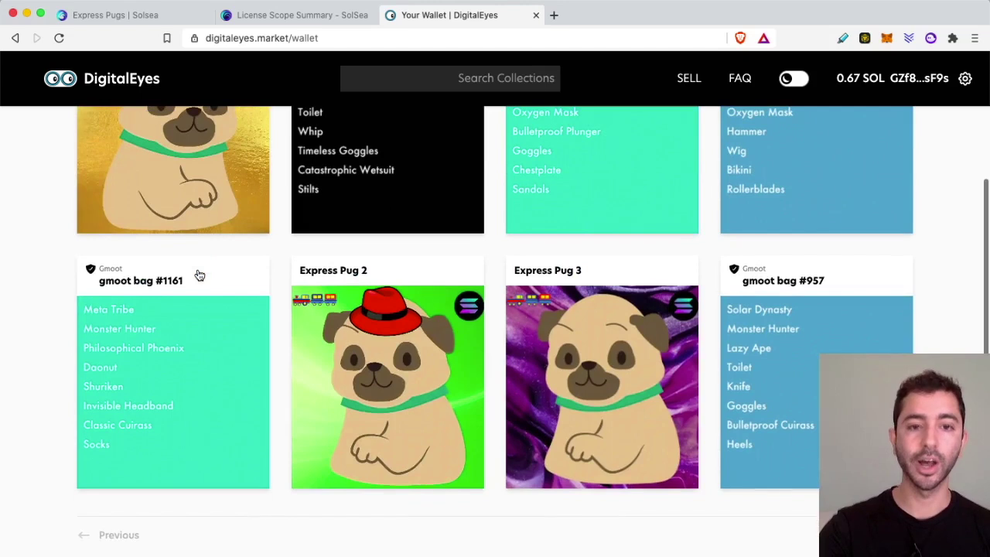
left_click(552, 339)
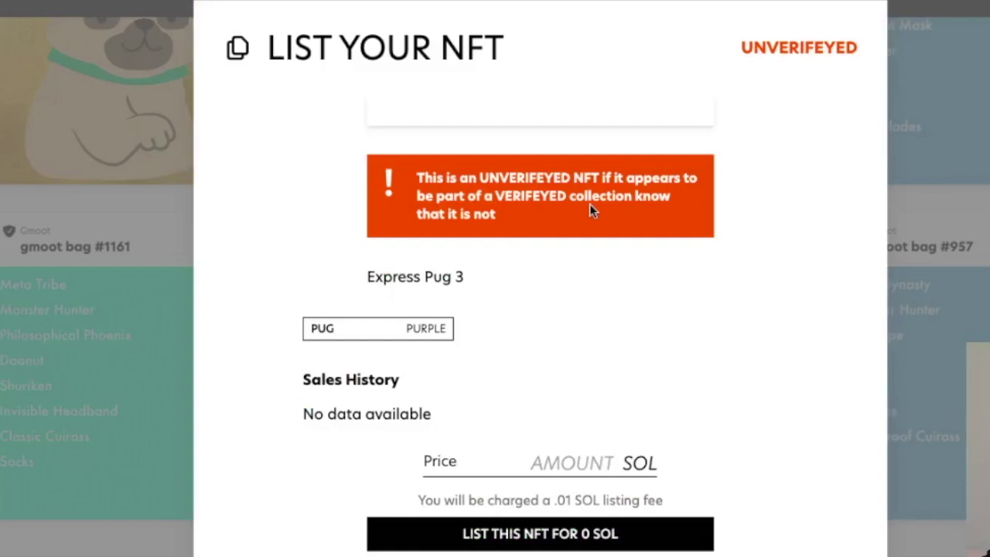
scroll(589, 203, "up", 4)
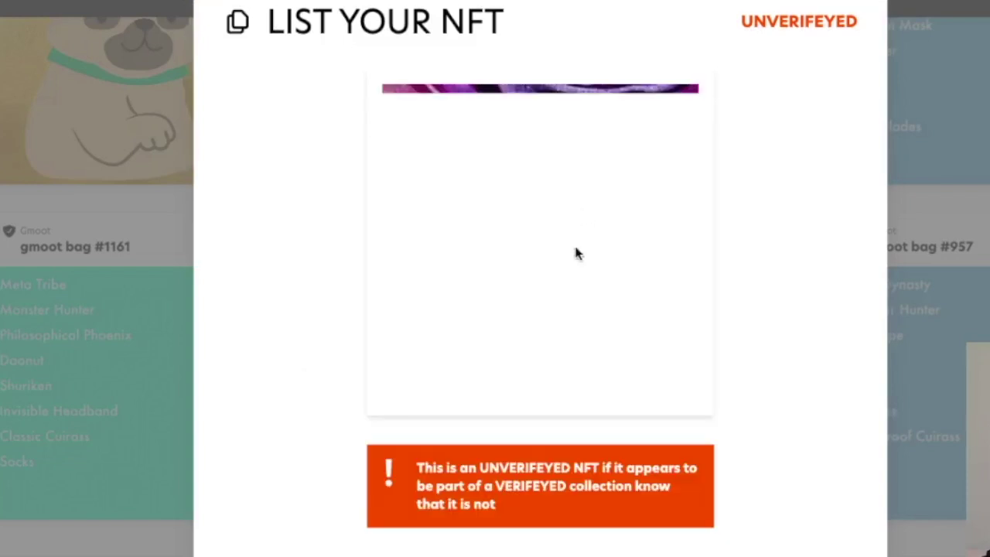